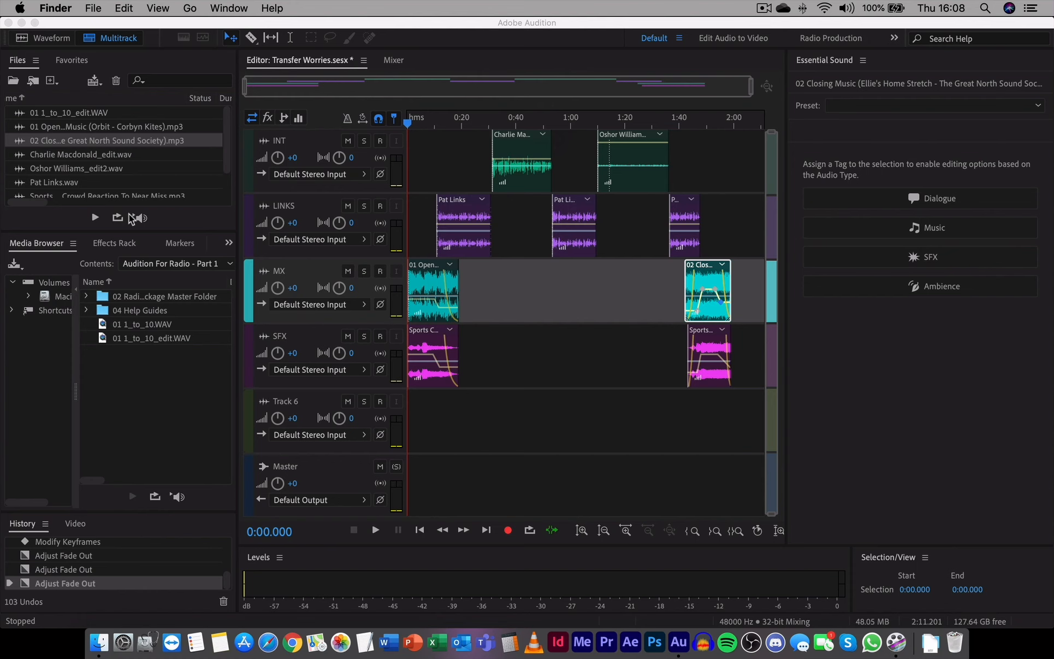
# Save the Transfer Worries.sesx multitrack session without copying its outside media files into the session folder.
pyautogui.click(66, 185)
pyautogui.scroll(-2, 82, 186)
pyautogui.doubleClick(50, 192)
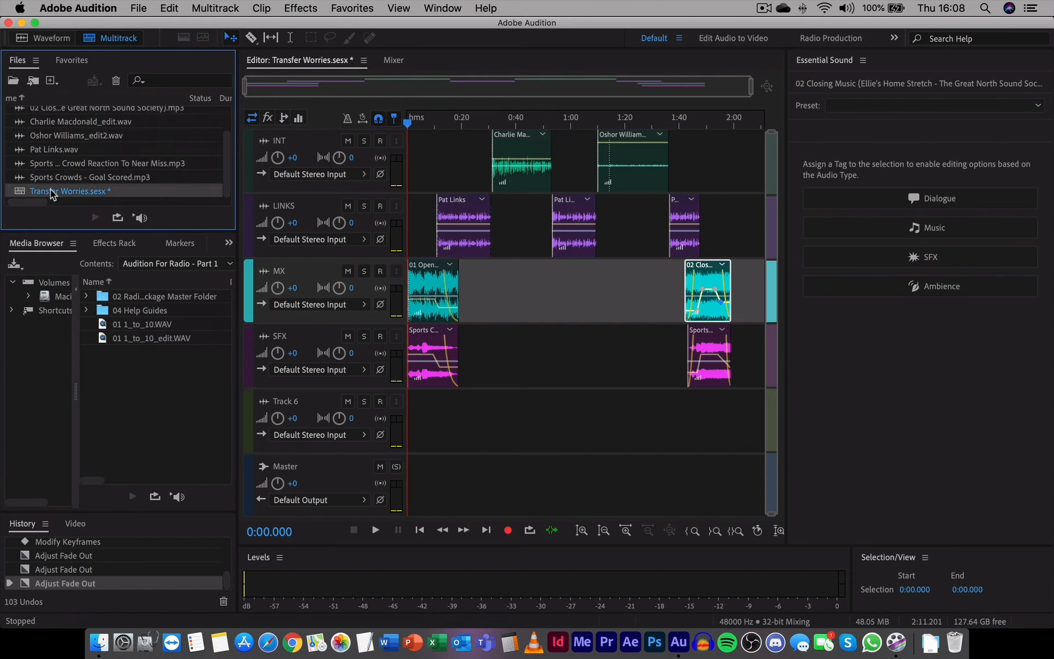
pyautogui.click(139, 8)
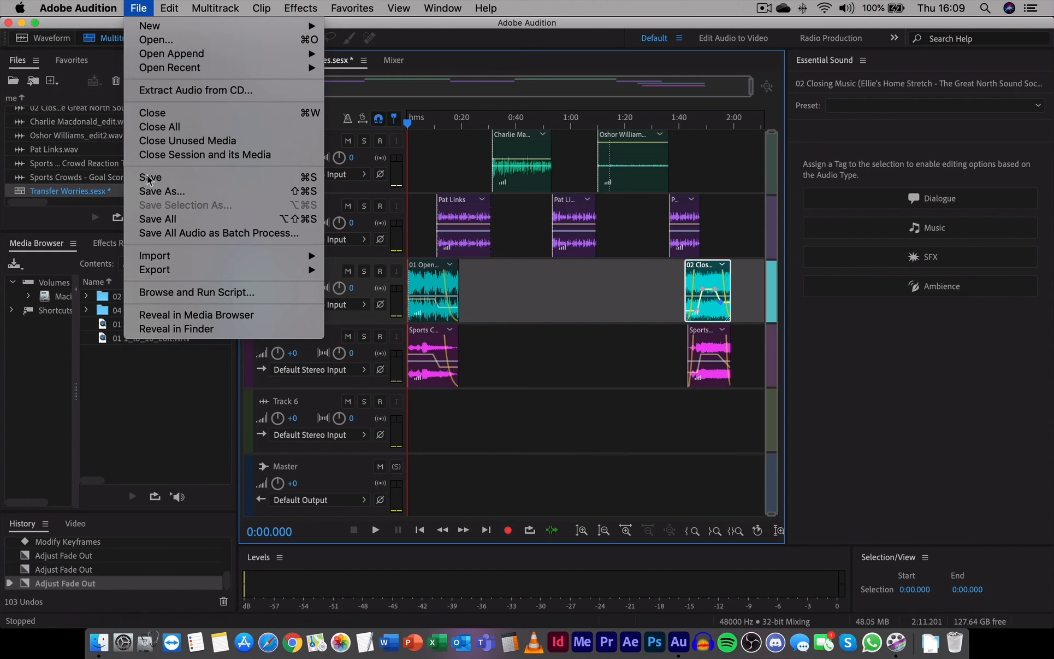
pyautogui.click(150, 178)
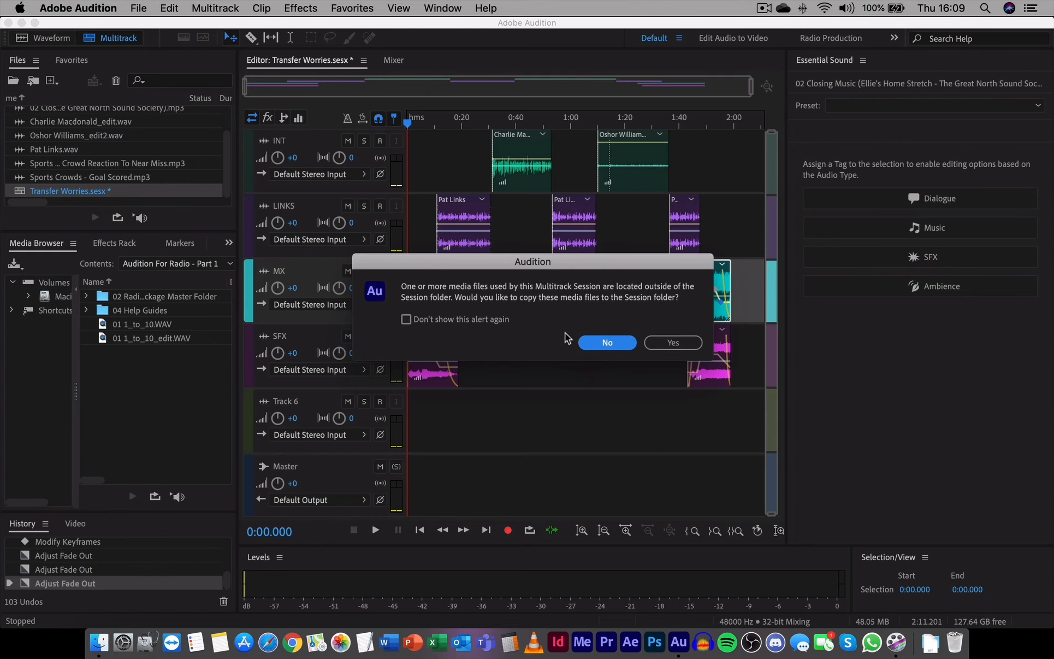
pyautogui.click(608, 343)
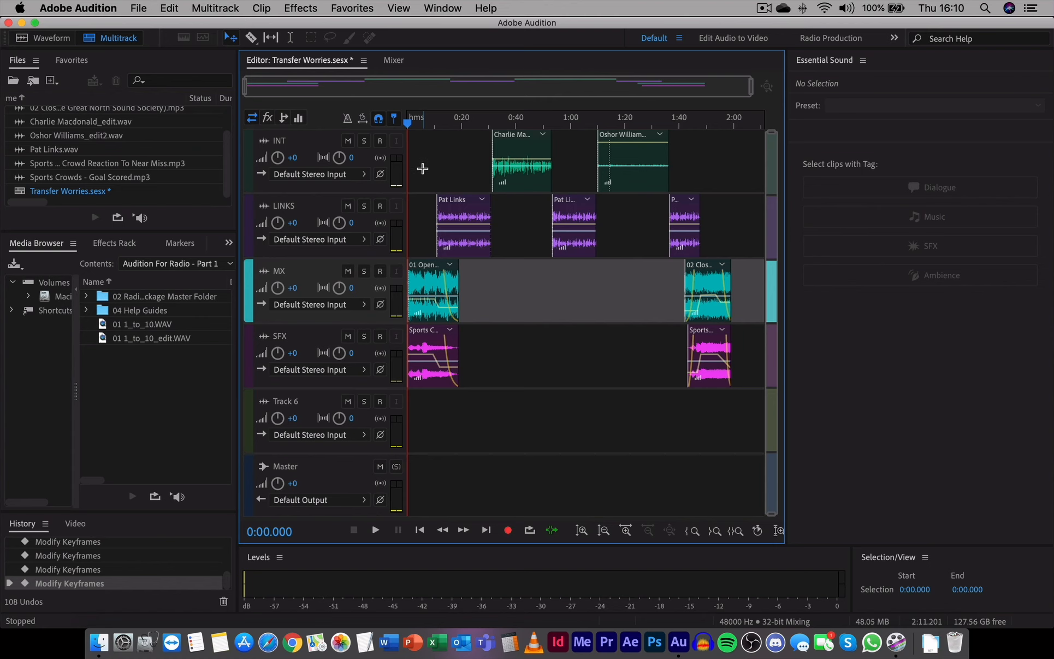
# Mix down the entire session to a new file, then check the multitrack session and return to the mixdown's waveform.
pyautogui.click(213, 6)
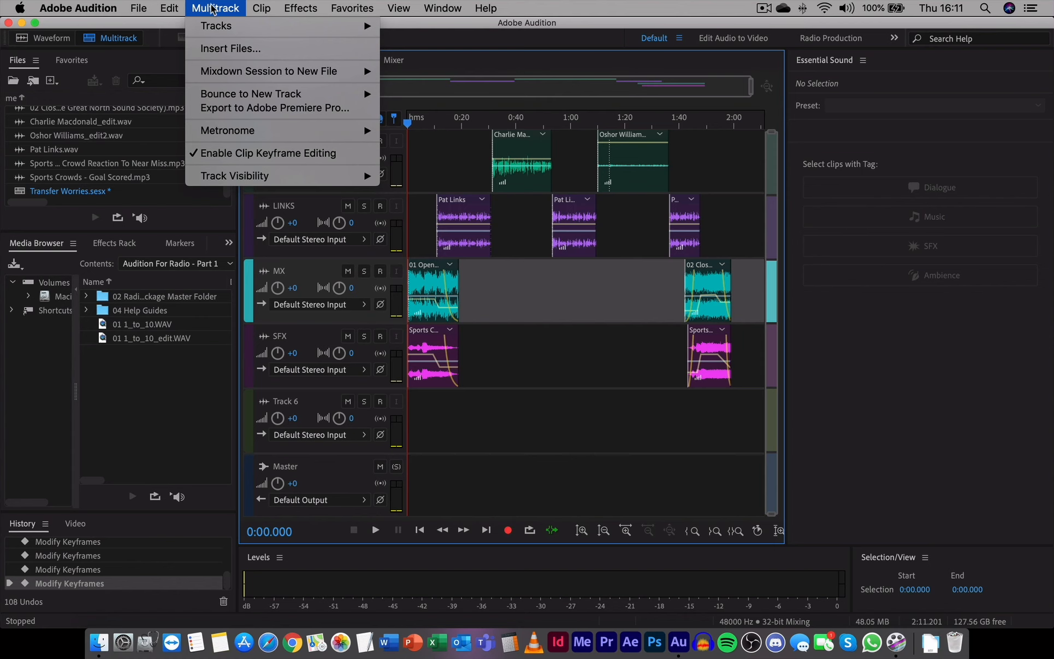
pyautogui.moveTo(229, 76)
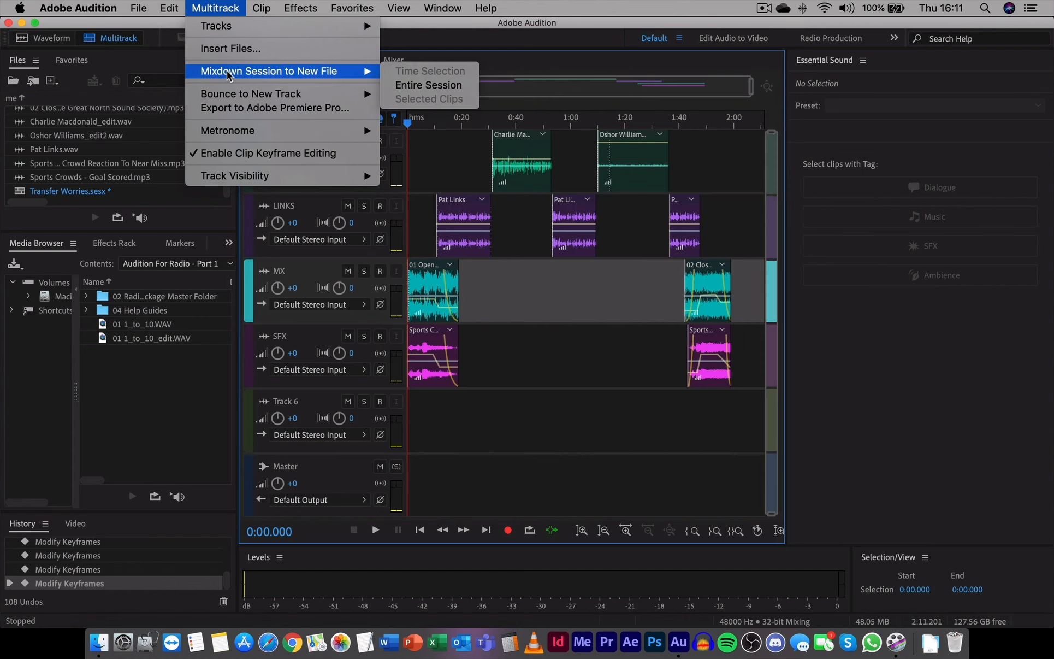
pyautogui.click(413, 86)
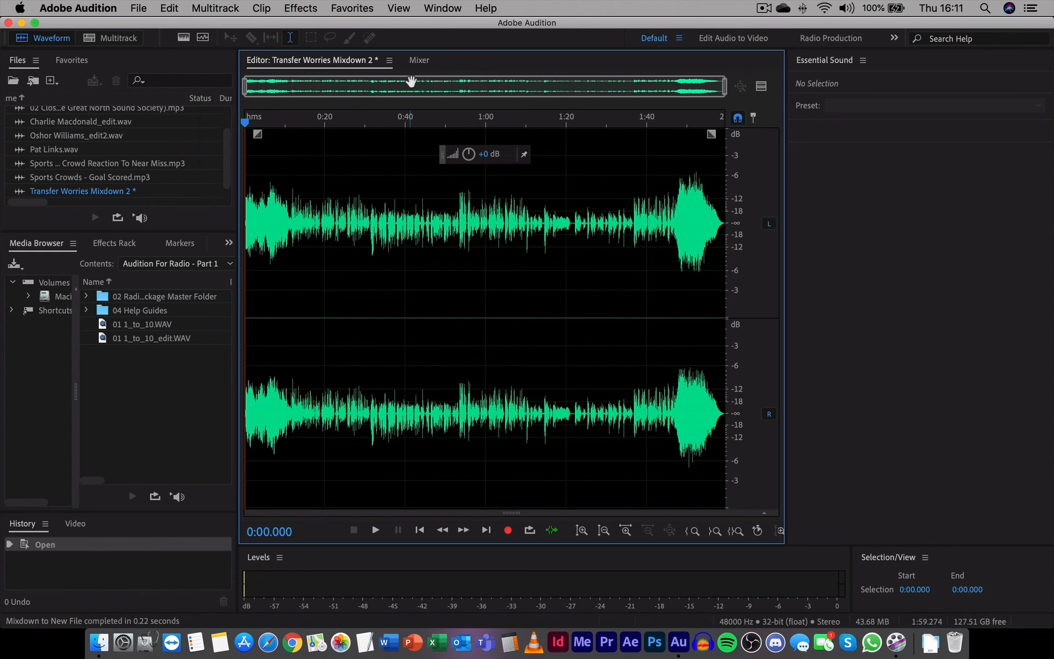
pyautogui.click(110, 39)
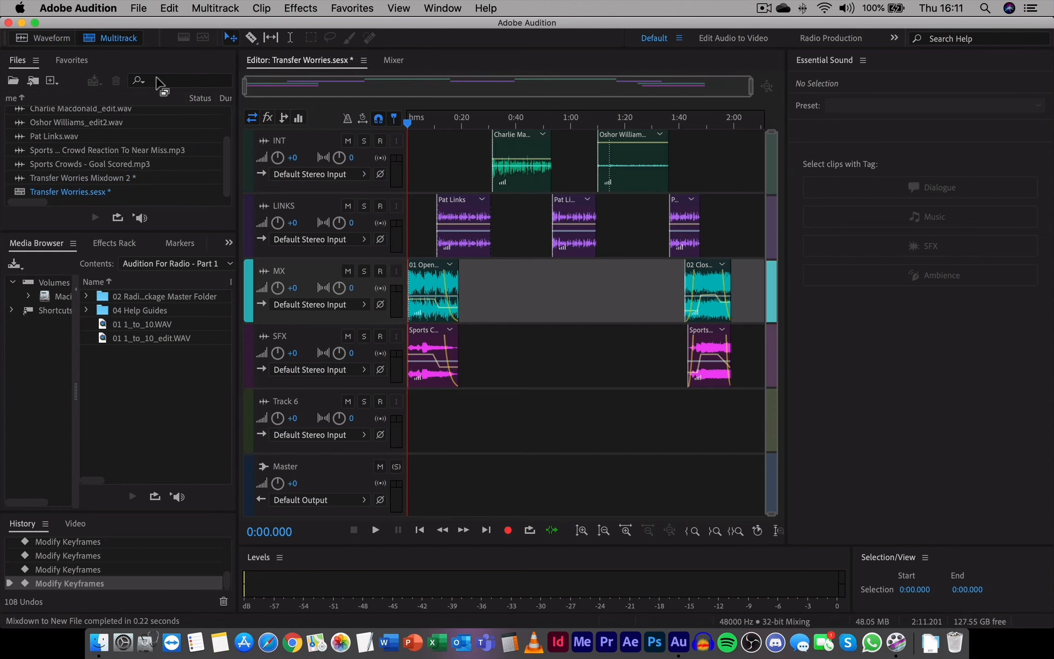
pyautogui.click(50, 39)
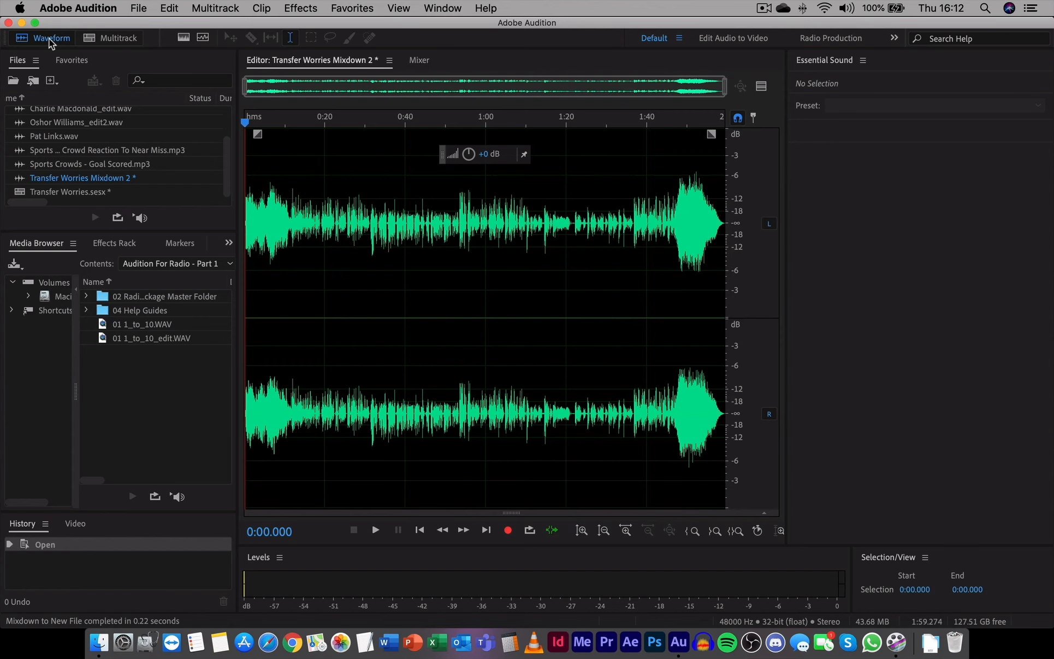
# Add Transfer Worries Mixdown 2 to Match Loudness and run the loudness matching on it.
pyautogui.click(441, 10)
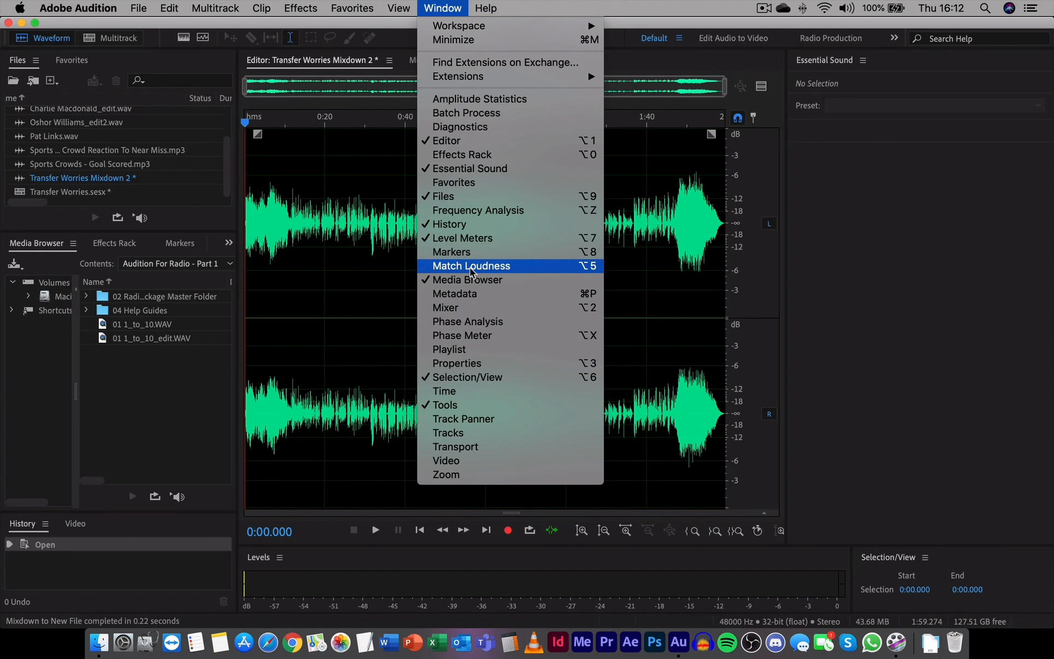
pyautogui.click(468, 267)
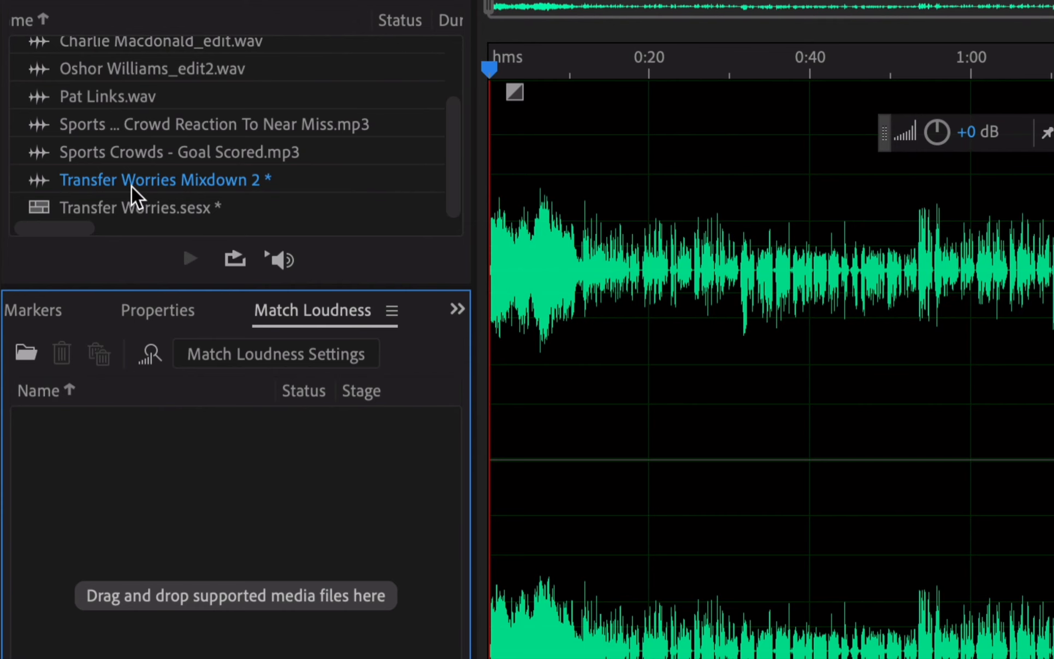
pyautogui.click(68, 179)
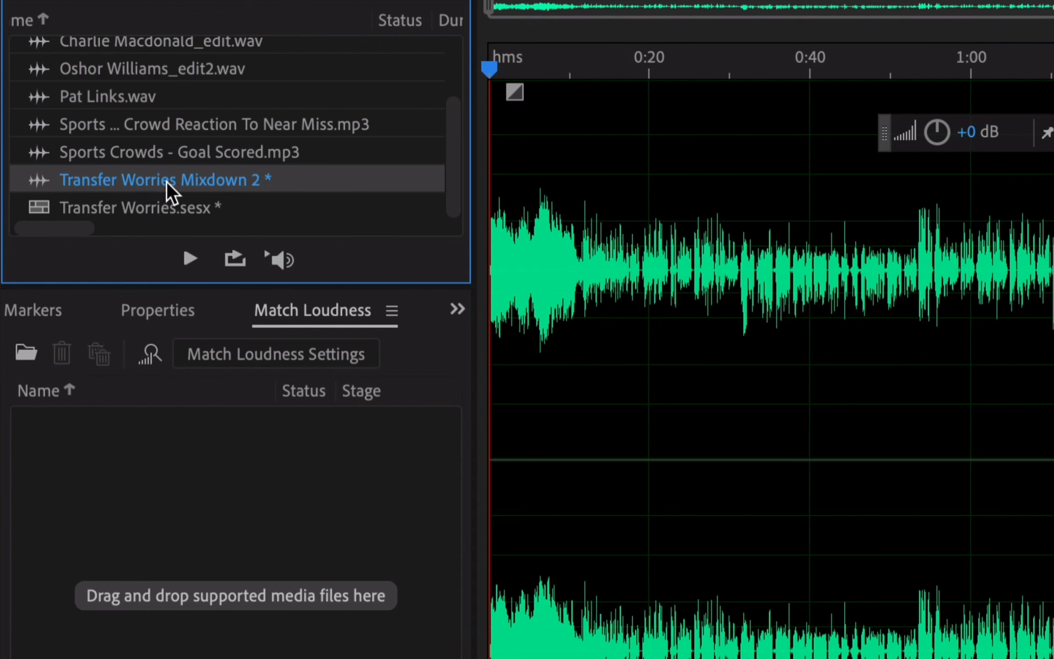
pyautogui.moveTo(167, 182); pyautogui.dragTo(197, 539)
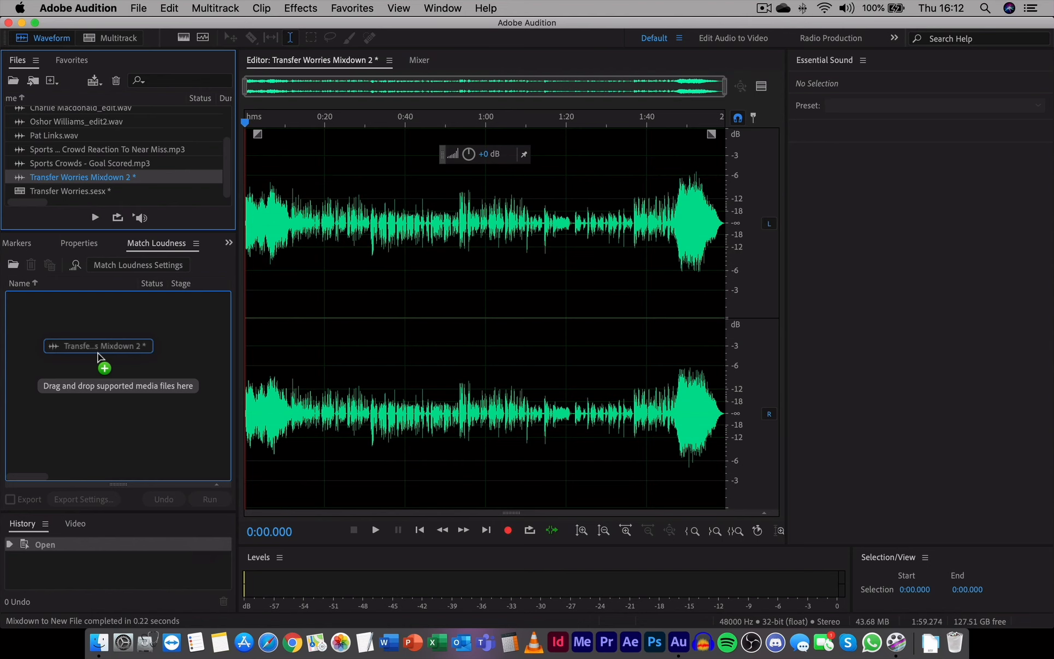
pyautogui.moveTo(98, 356); pyautogui.dragTo(86, 362)
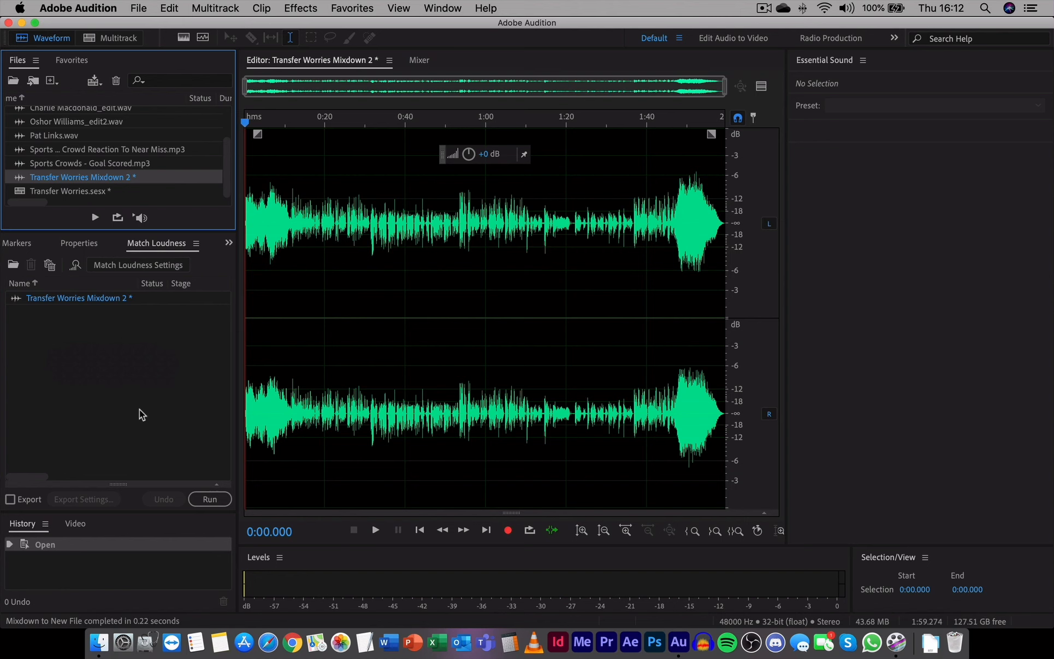
pyautogui.click(209, 500)
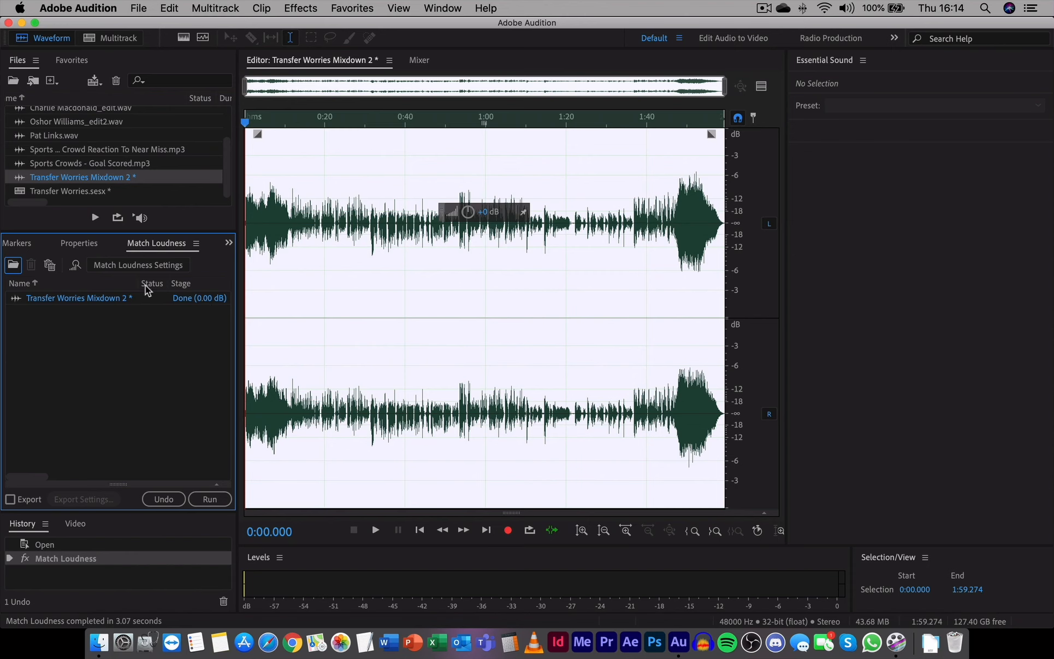
# Open the first interview clip's edited WAV, add it to Match Loudness and run the matching.
pyautogui.moveTo(226, 187); pyautogui.dragTo(229, 146)
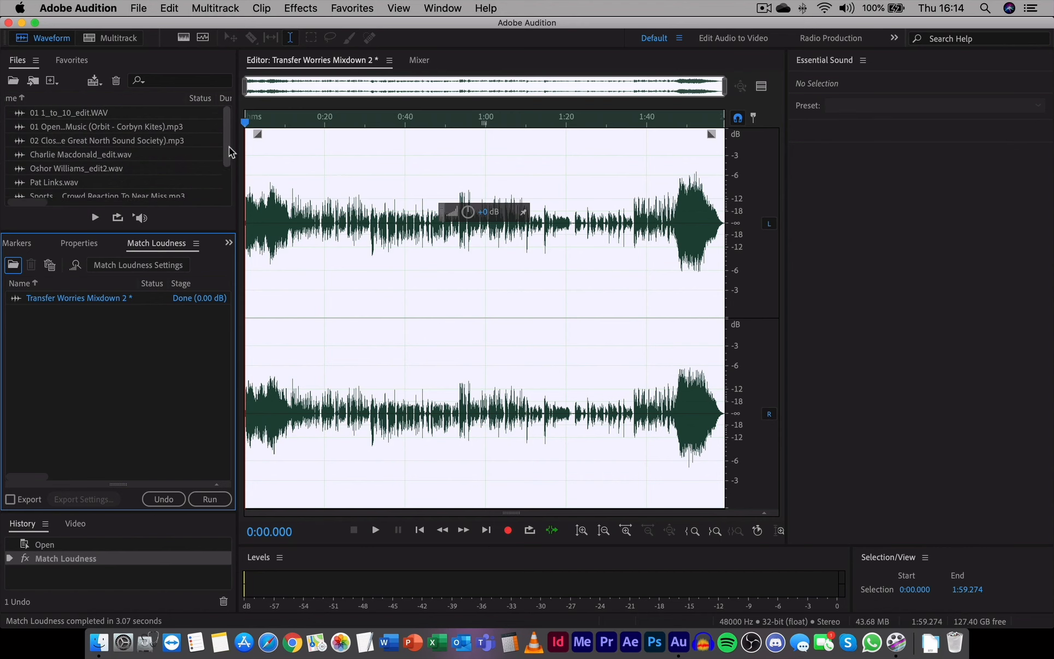
pyautogui.doubleClick(90, 156)
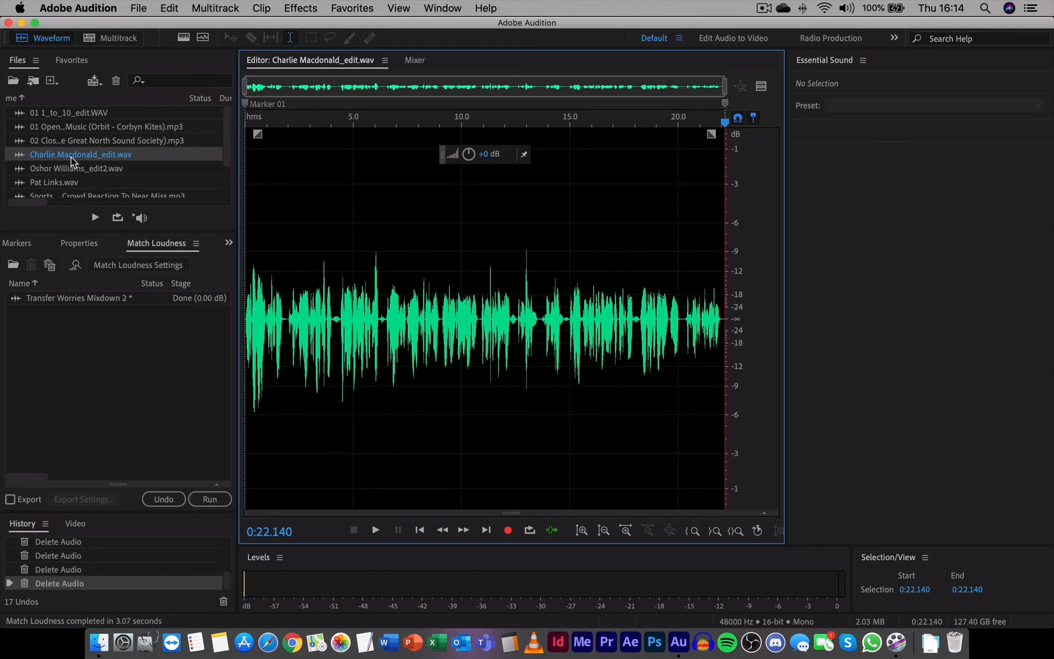
pyautogui.moveTo(71, 157); pyautogui.dragTo(73, 350)
pyautogui.click(206, 500)
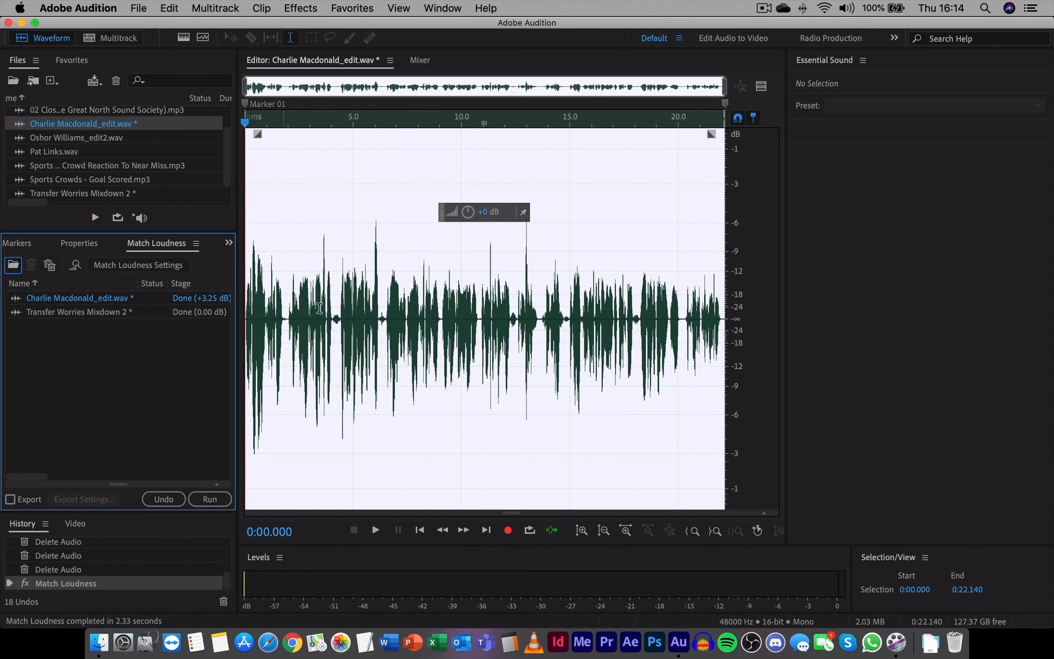
# Compare the interview clip's waveform before and after loudness matching, and view it against the mixdown's waveform.
pyautogui.click(62, 570)
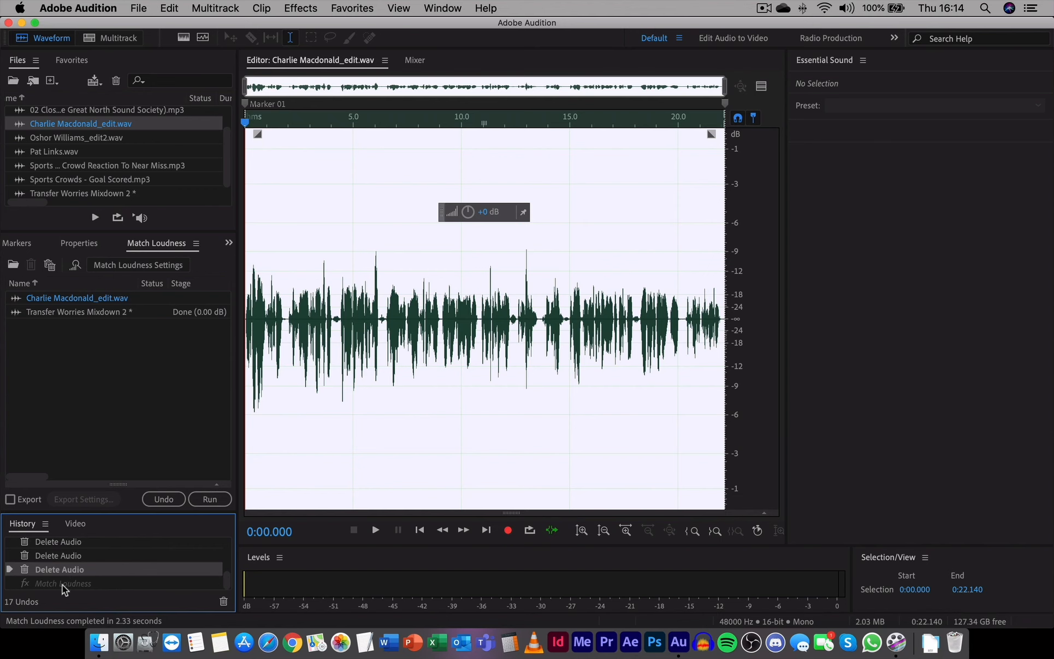
pyautogui.click(65, 584)
pyautogui.click(63, 572)
pyautogui.click(65, 583)
pyautogui.click(66, 570)
pyautogui.click(66, 582)
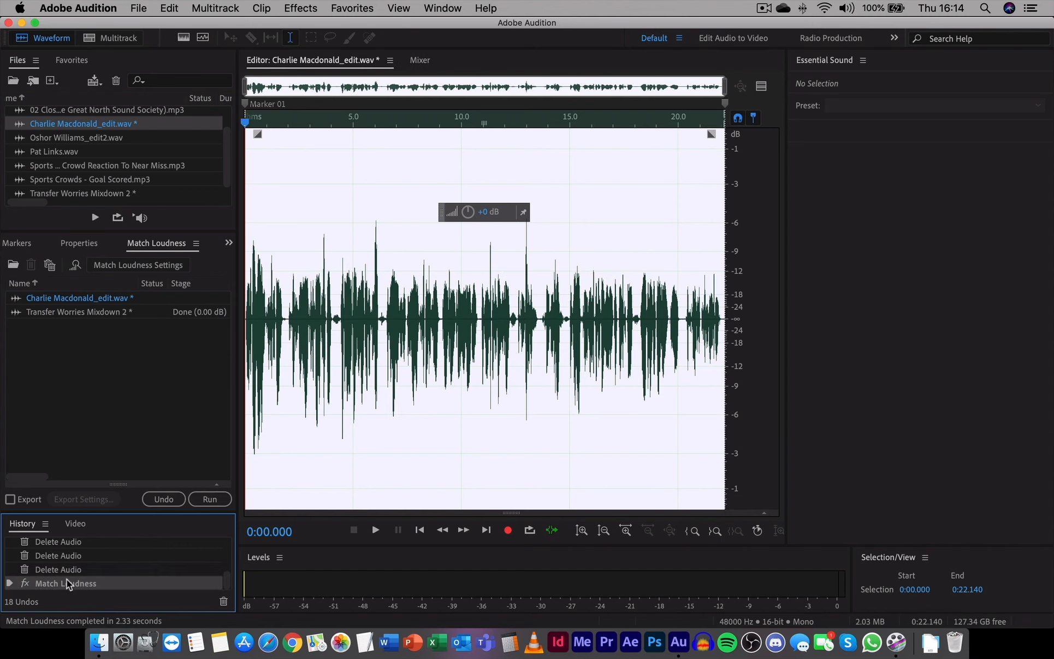
pyautogui.click(69, 572)
pyautogui.click(70, 583)
pyautogui.doubleClick(96, 315)
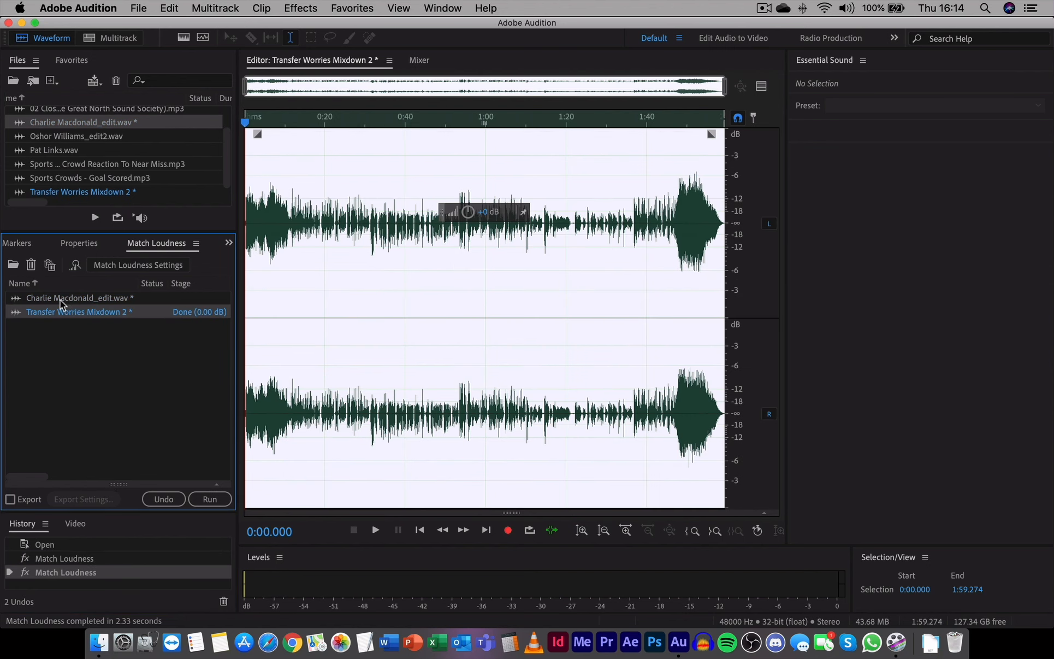
pyautogui.doubleClick(60, 299)
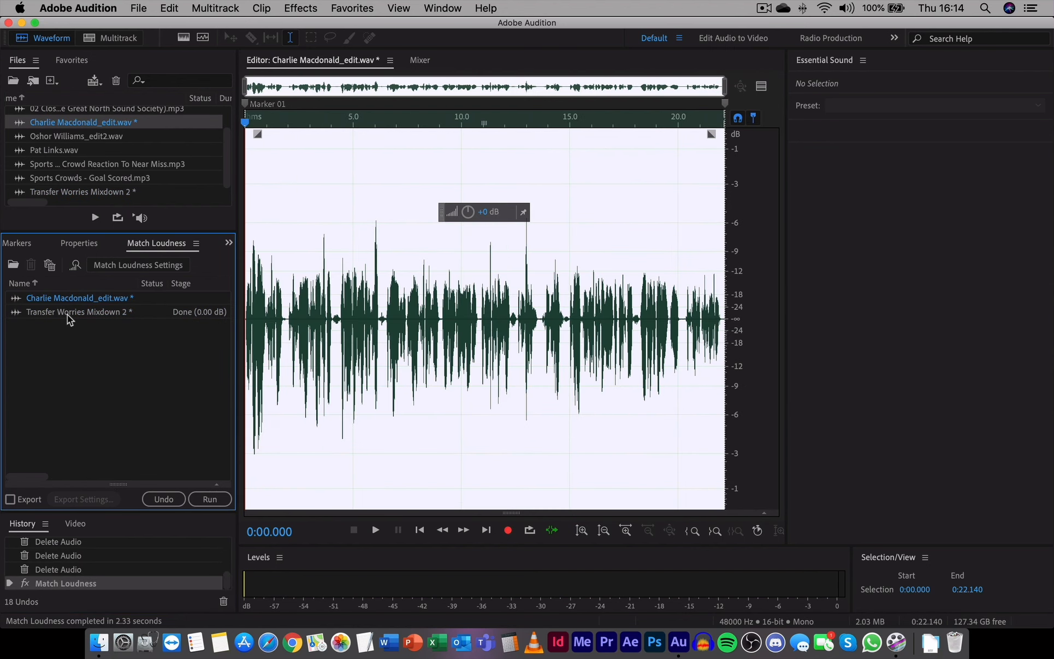
pyautogui.press('super+i')
pyautogui.click(739, 400)
pyautogui.doubleClick(164, 313)
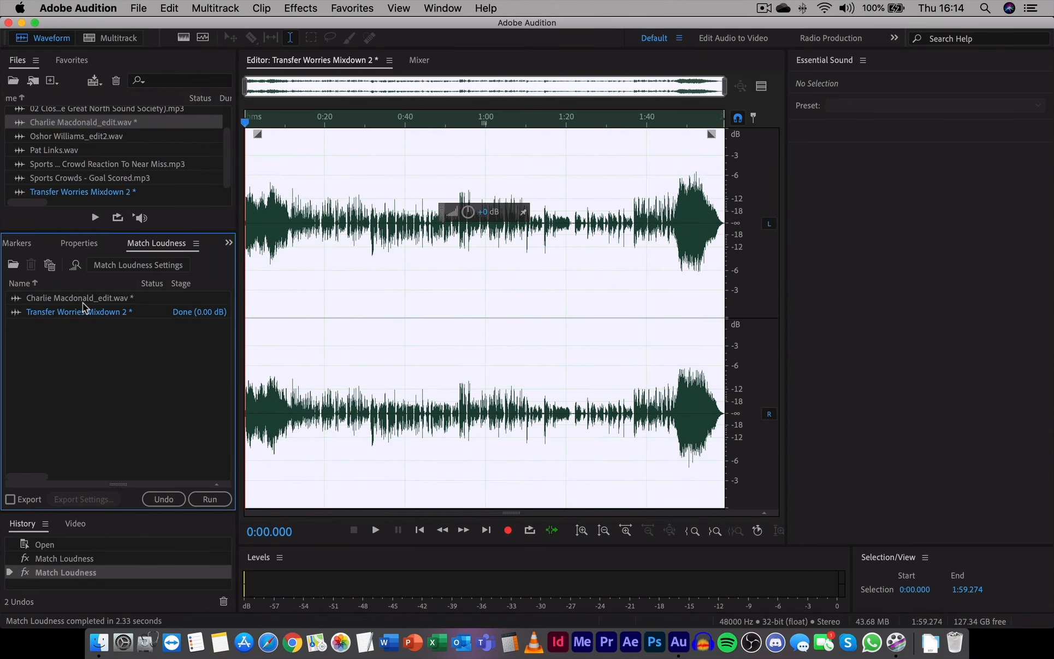
# Save the mixdown as Transfer Worries Mixdown 2.wav in the Exports folder of the 02 Radio Package Master Folder.
pyautogui.click(91, 193)
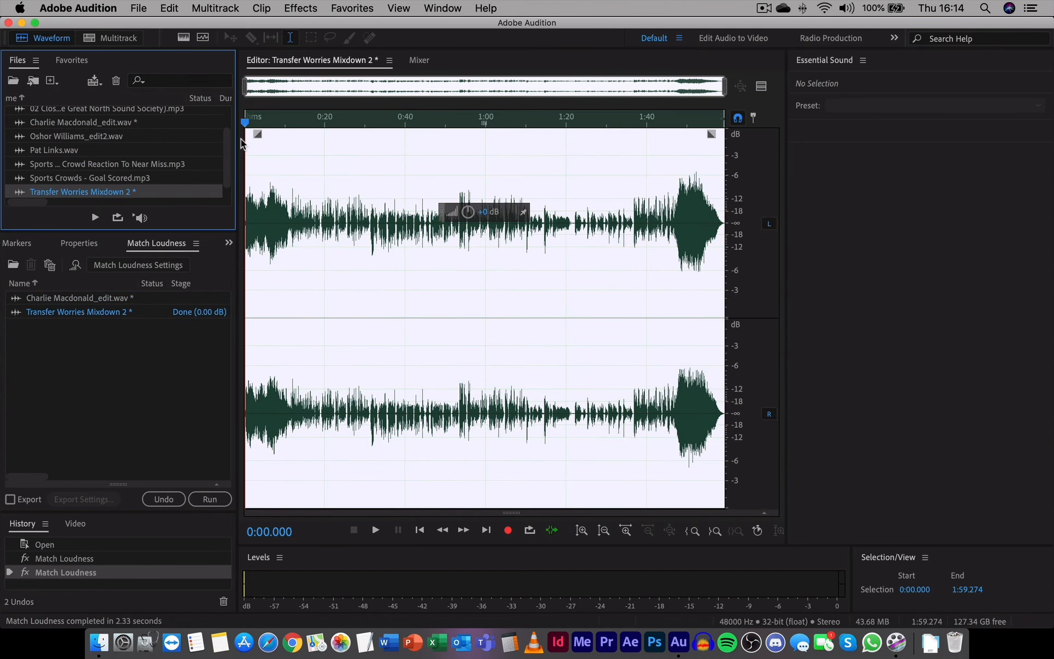
pyautogui.moveTo(225, 151); pyautogui.dragTo(153, 172)
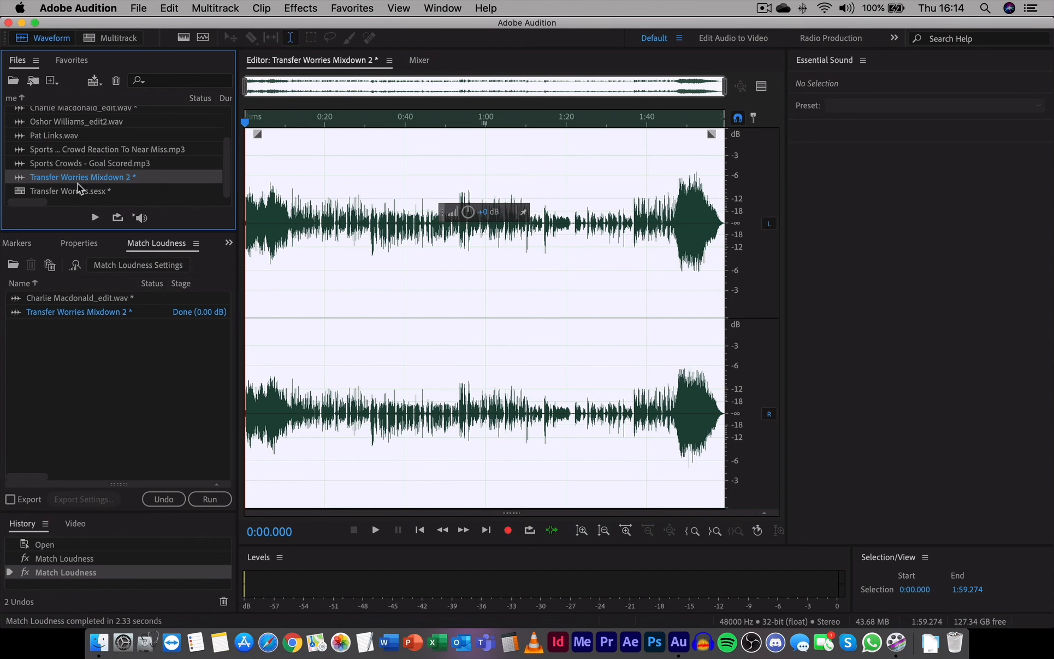
pyautogui.click(141, 8)
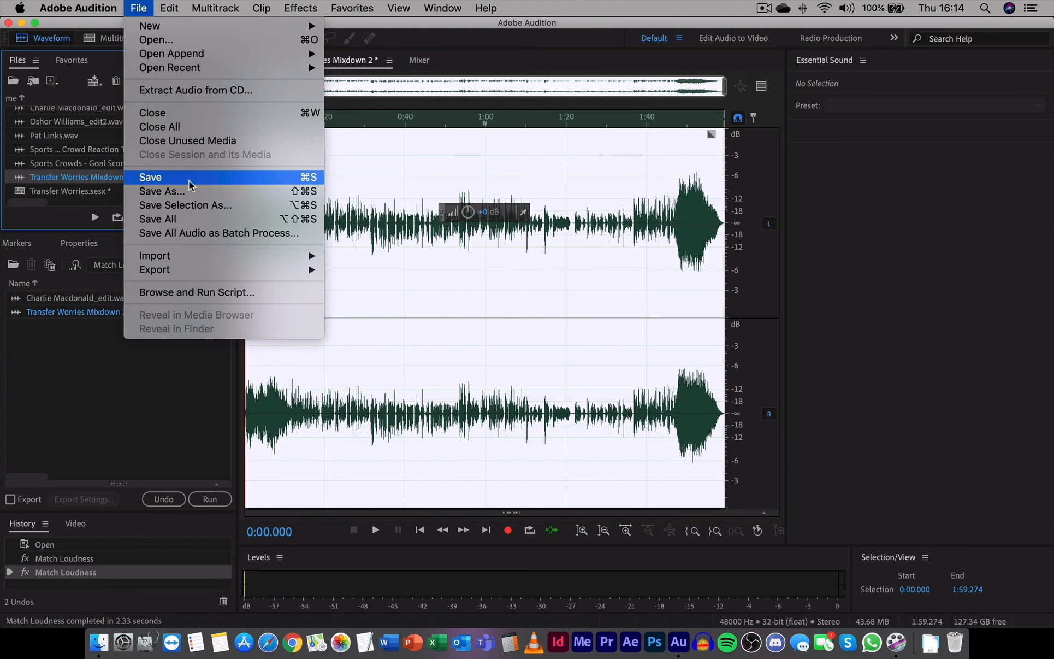
pyautogui.click(169, 179)
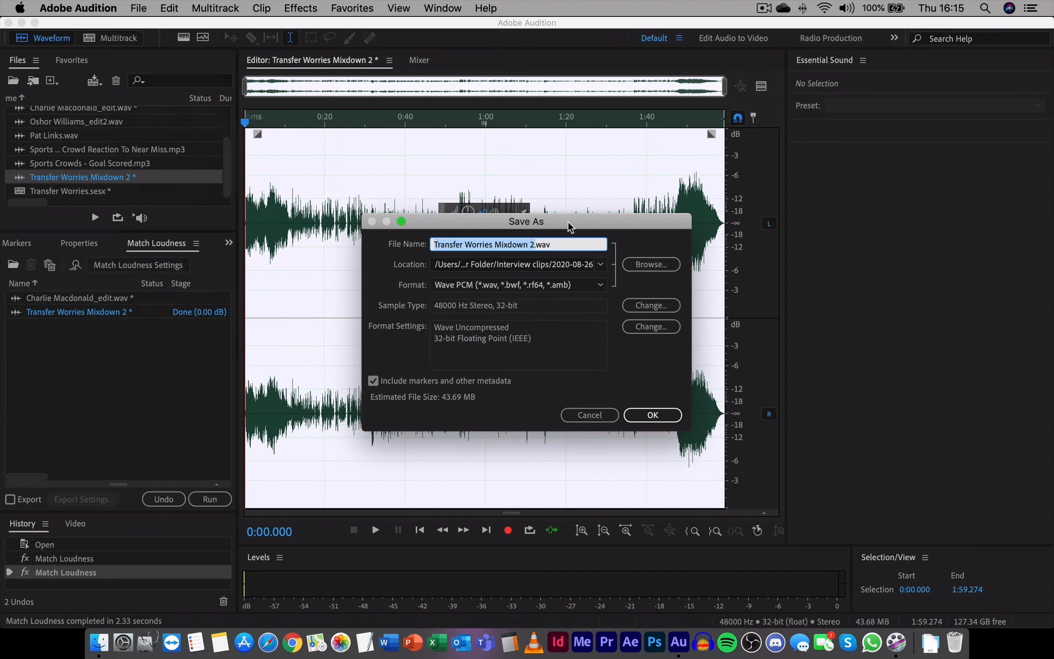
pyautogui.moveTo(572, 221); pyautogui.dragTo(468, 185)
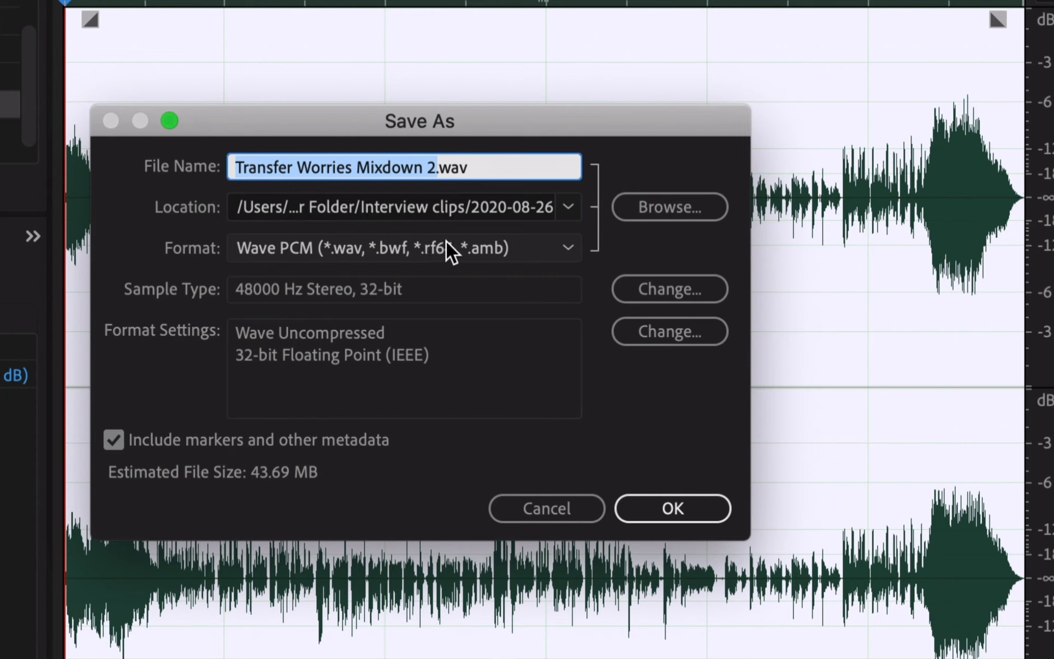
pyautogui.click(641, 208)
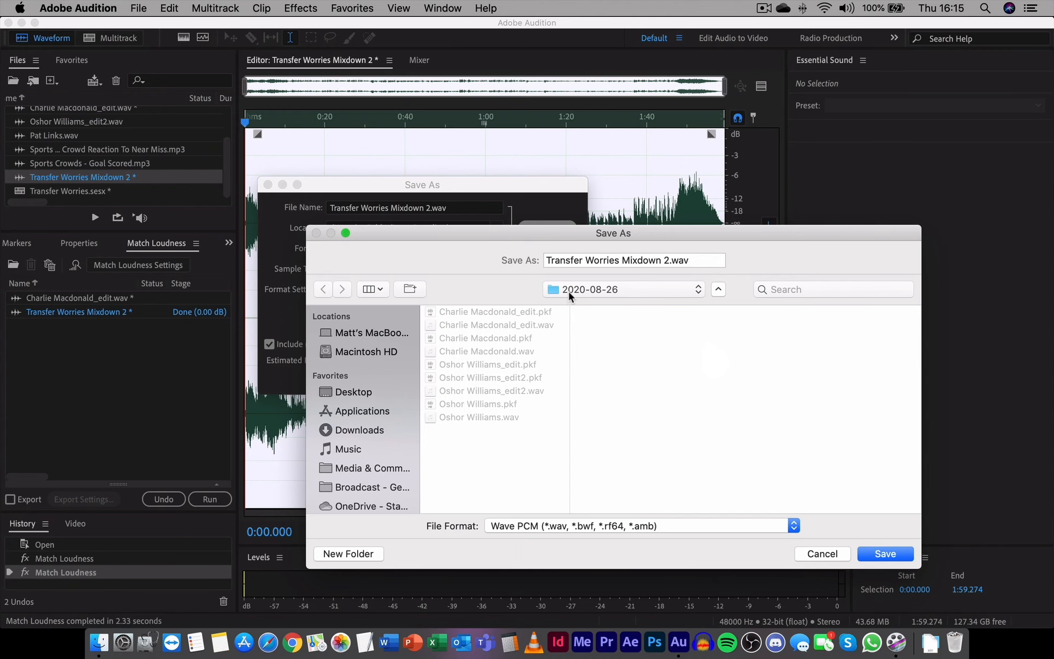
pyautogui.click(353, 393)
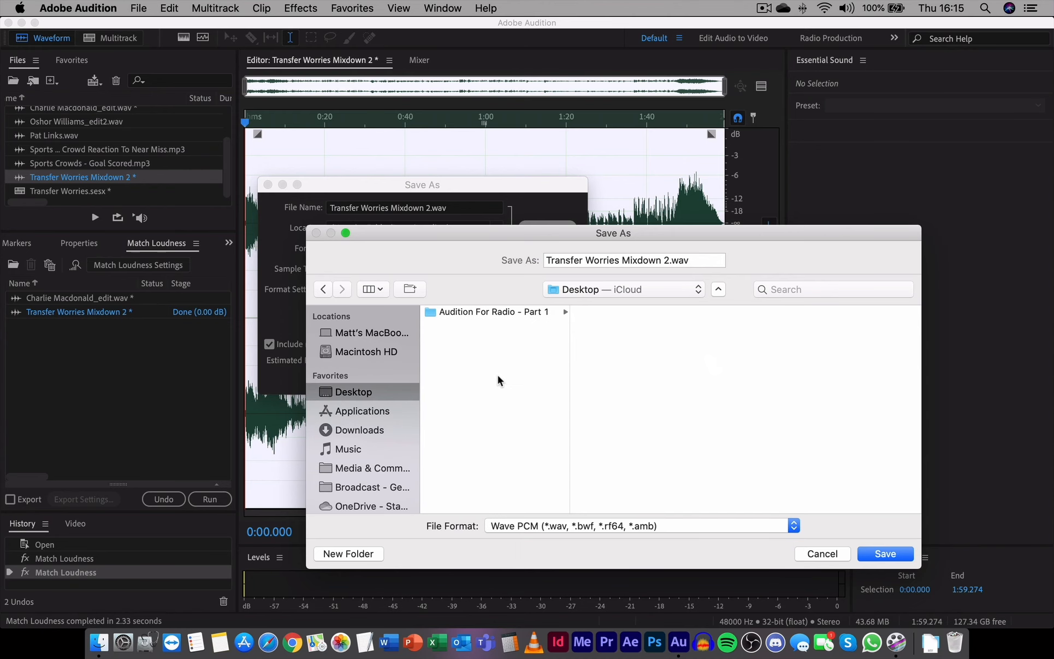
pyautogui.click(494, 311)
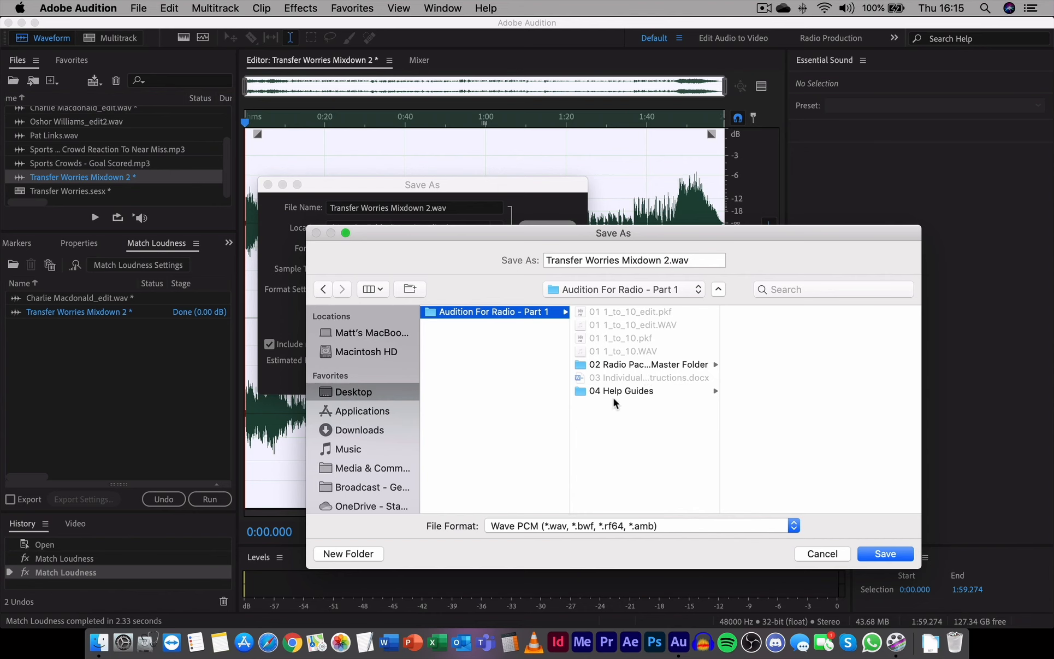
pyautogui.click(637, 365)
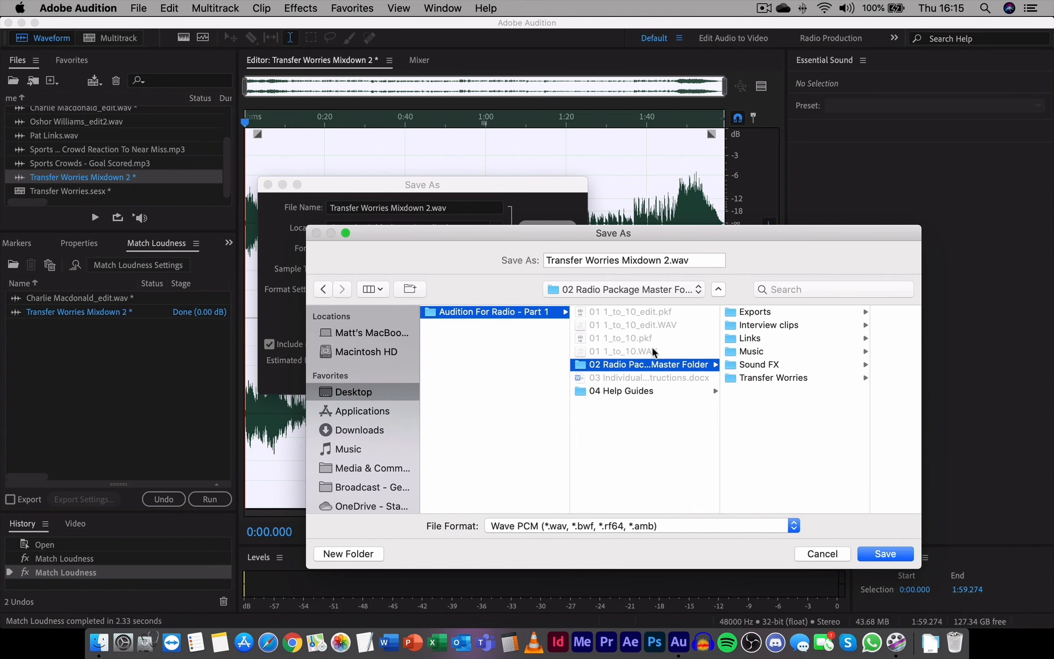
pyautogui.click(754, 313)
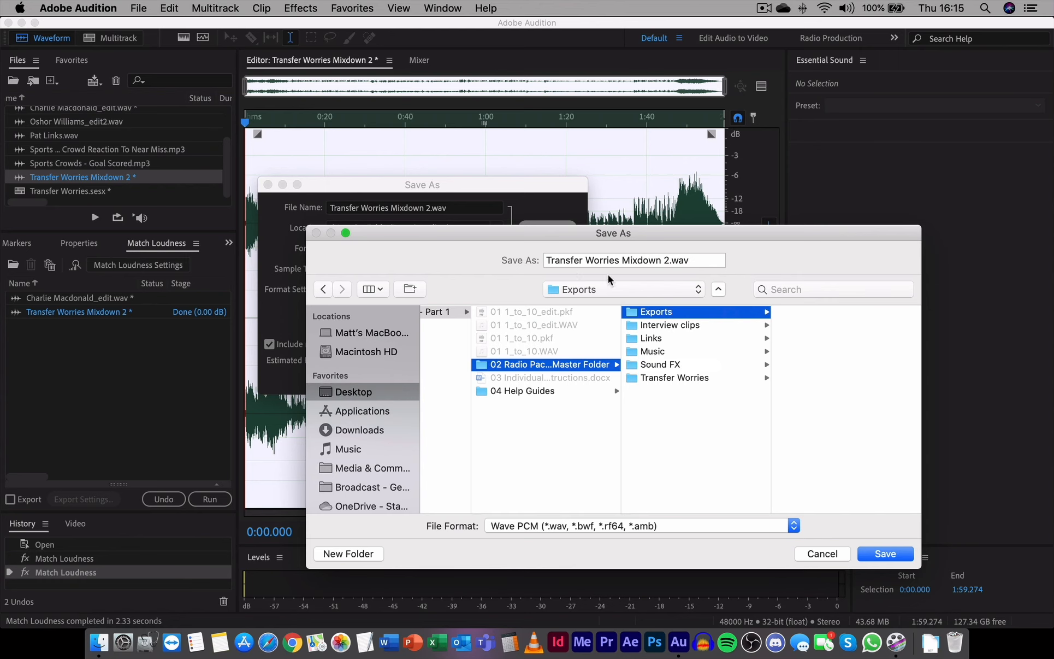
pyautogui.click(879, 554)
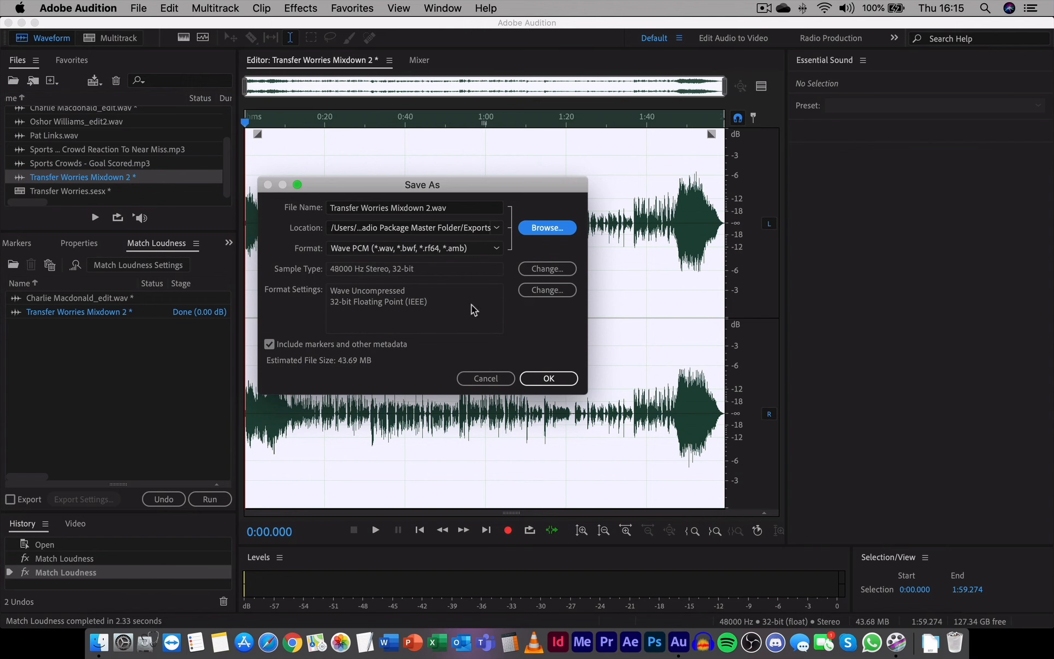
pyautogui.click(549, 380)
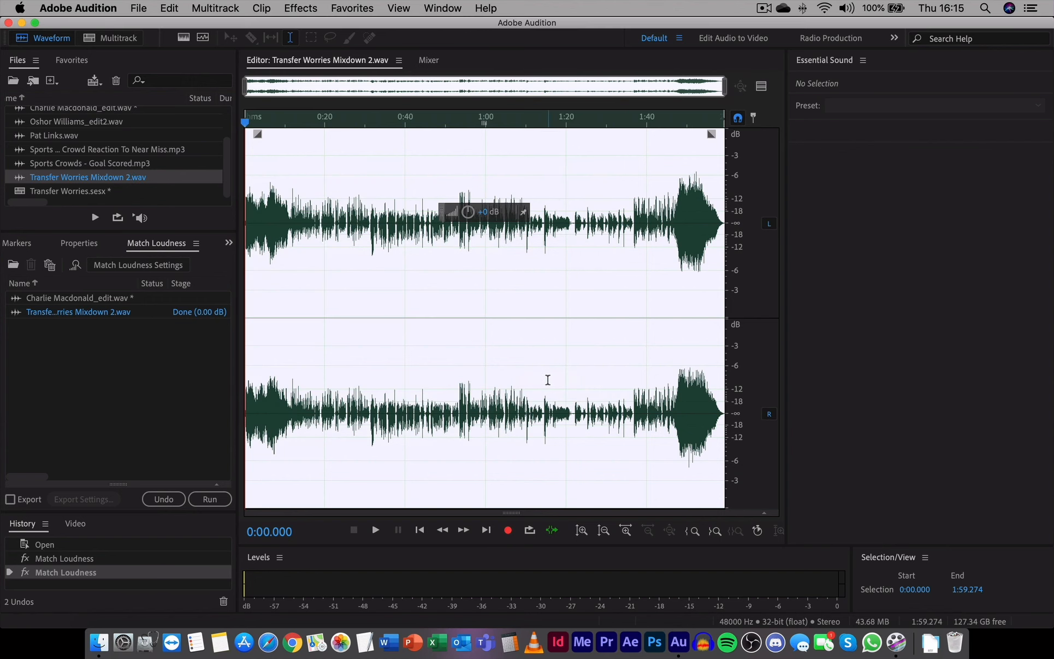
# Switch to Finder, open the Exports folder and examine the Transfer Worries Mixdown 2 WAV and PKF files.
pyautogui.click(99, 643)
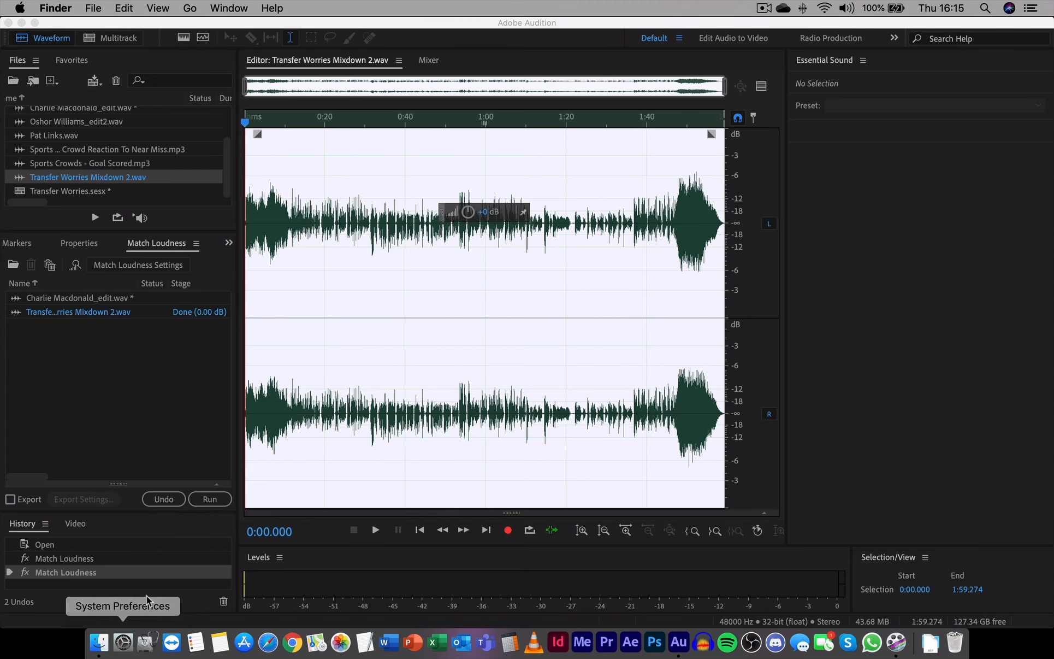
pyautogui.moveTo(636, 146); pyautogui.dragTo(641, 109)
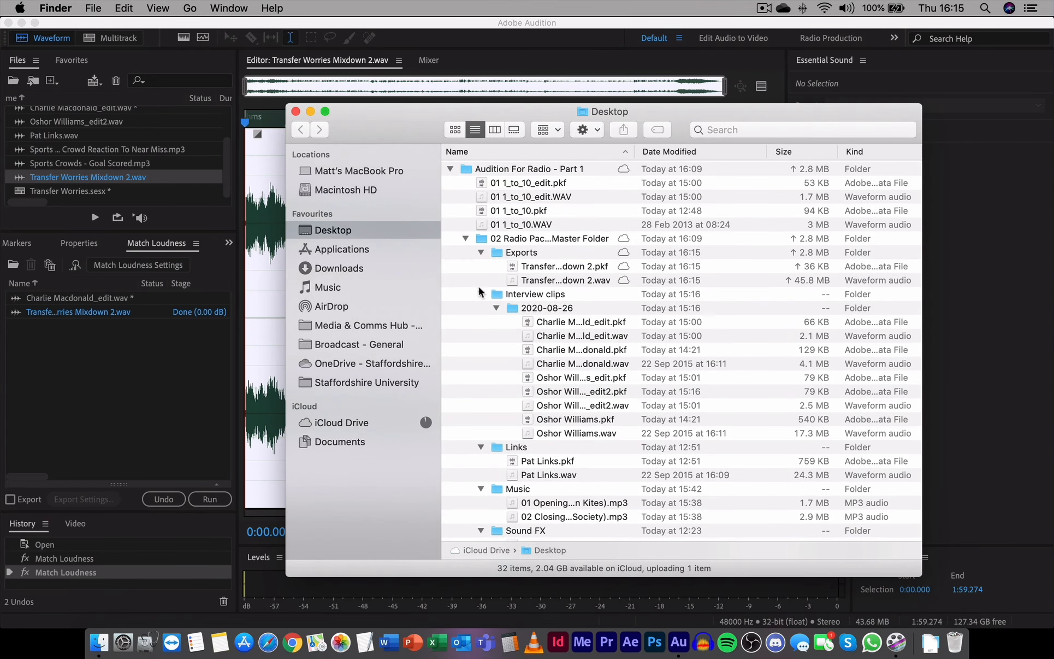
pyautogui.click(481, 293)
pyautogui.doubleClick(525, 251)
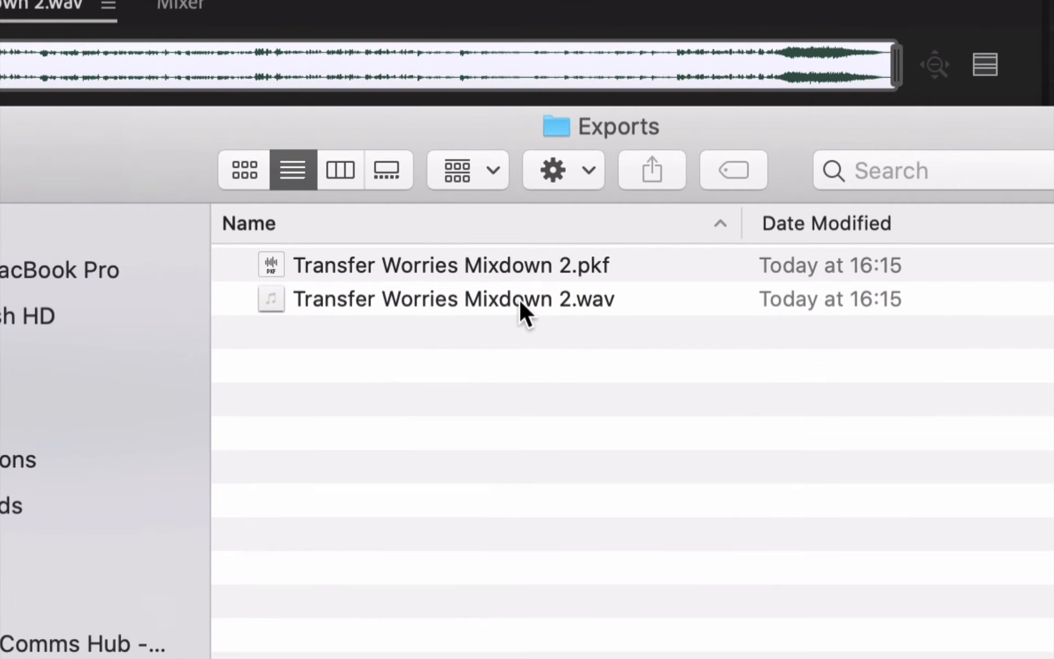
pyautogui.click(556, 182)
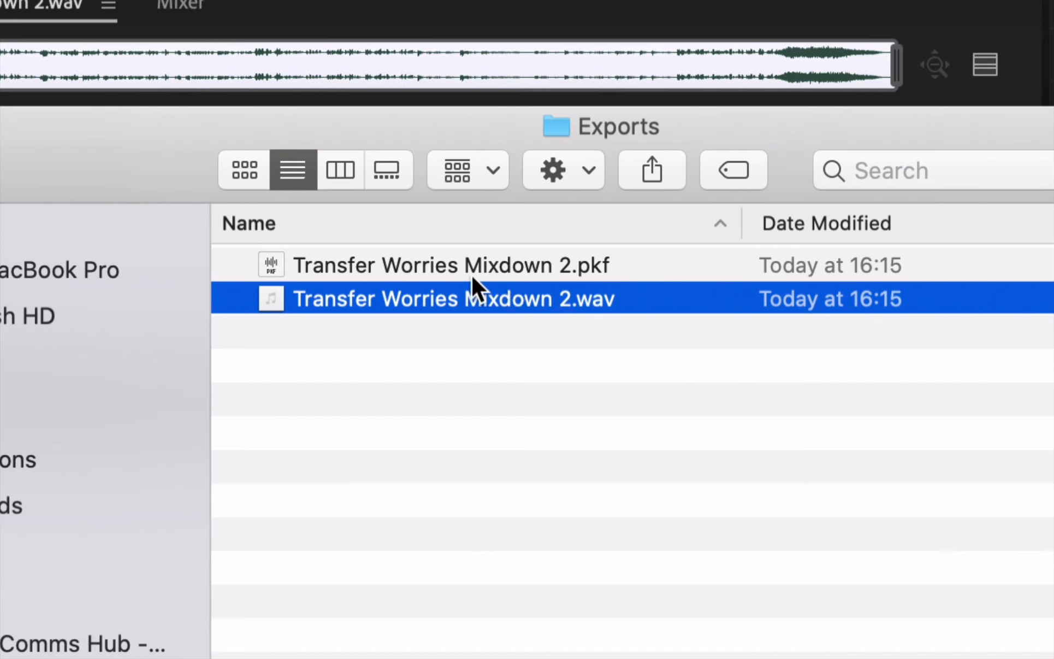
pyautogui.click(413, 276)
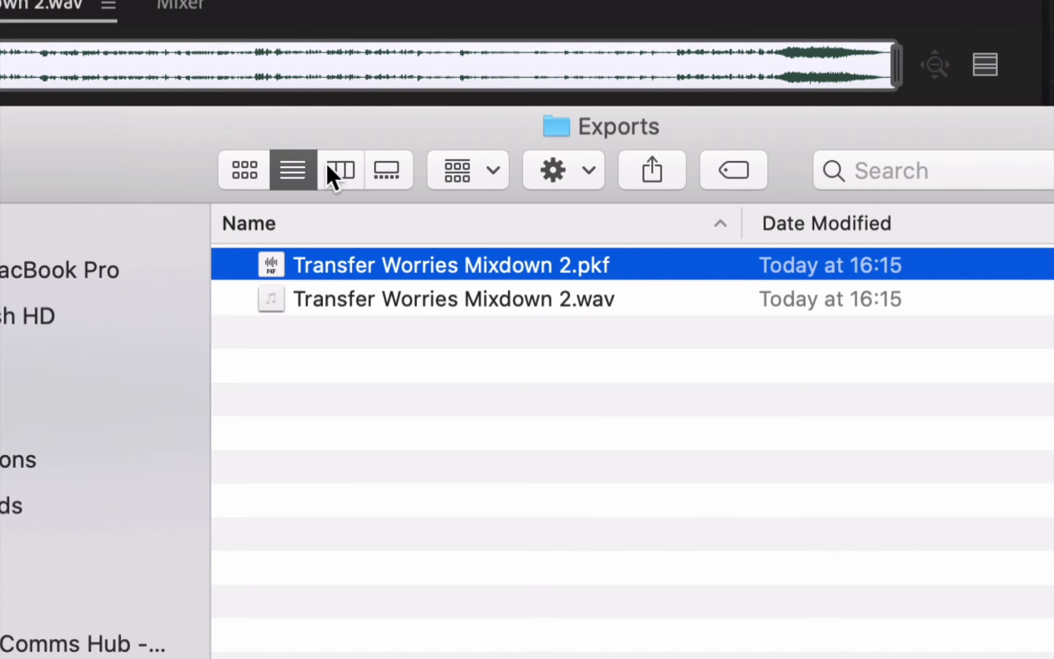
# Browse in column view to the 2020-08-26 folder inside Interview clips and select all of its PKF files.
pyautogui.click(346, 171)
pyautogui.click(370, 259)
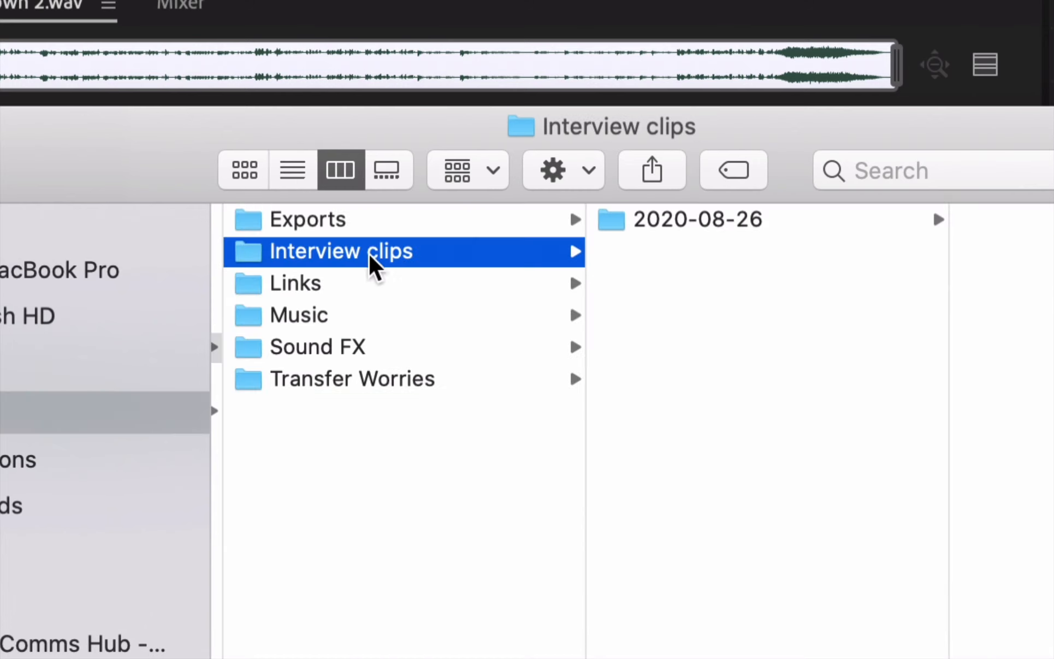
pyautogui.click(697, 230)
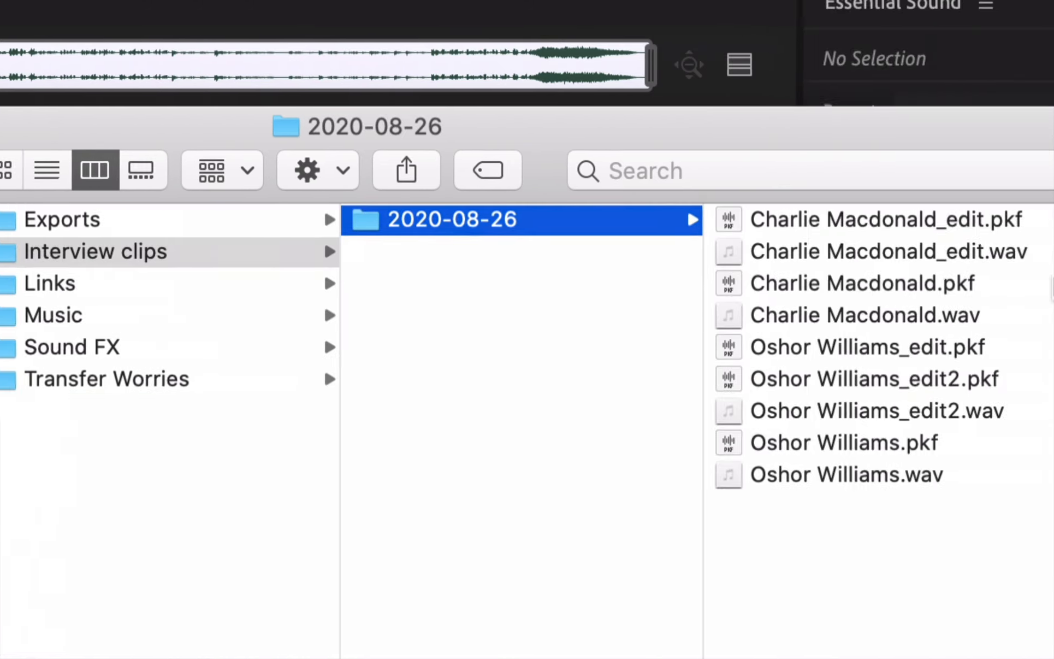
pyautogui.press('Right')
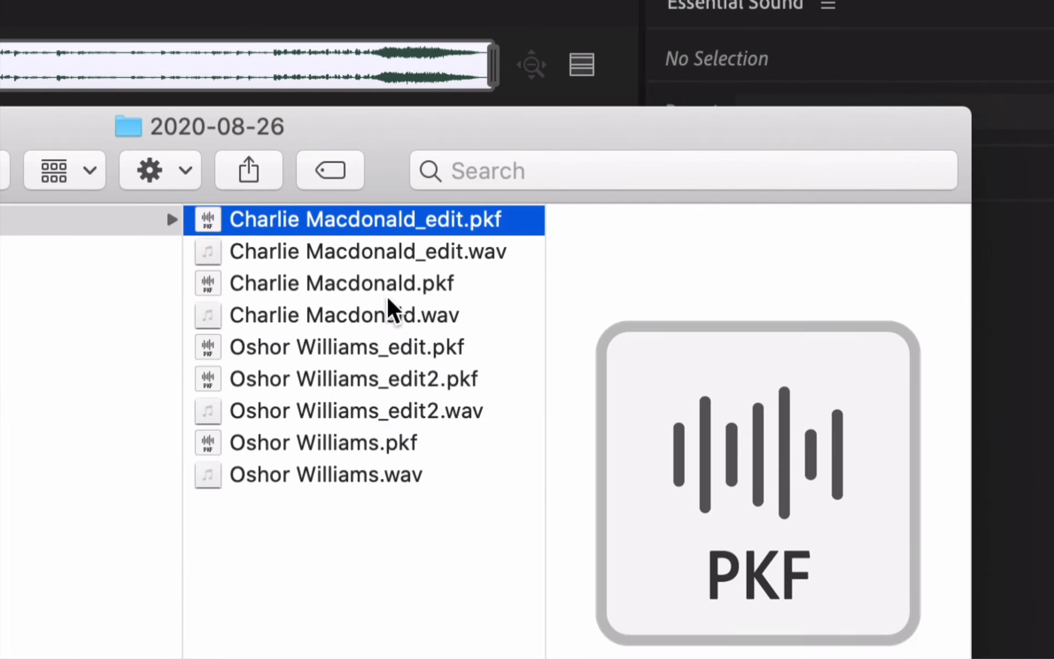
pyautogui.keyDown('super'); pyautogui.click(410, 293); pyautogui.keyUp('super')
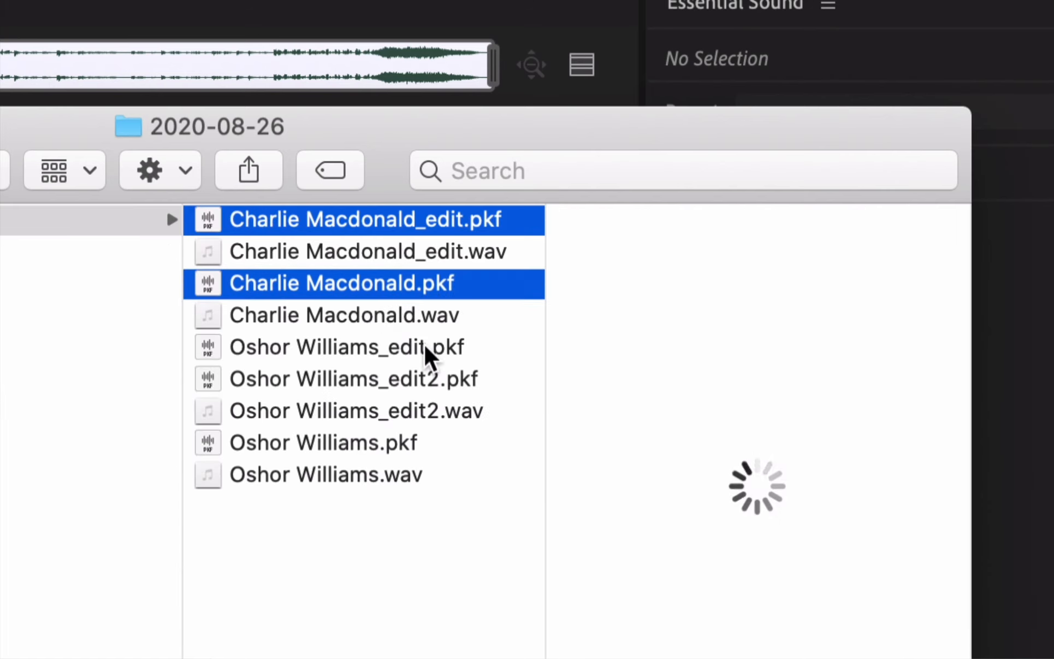
pyautogui.keyDown('super'); pyautogui.click(428, 350); pyautogui.keyUp('super')
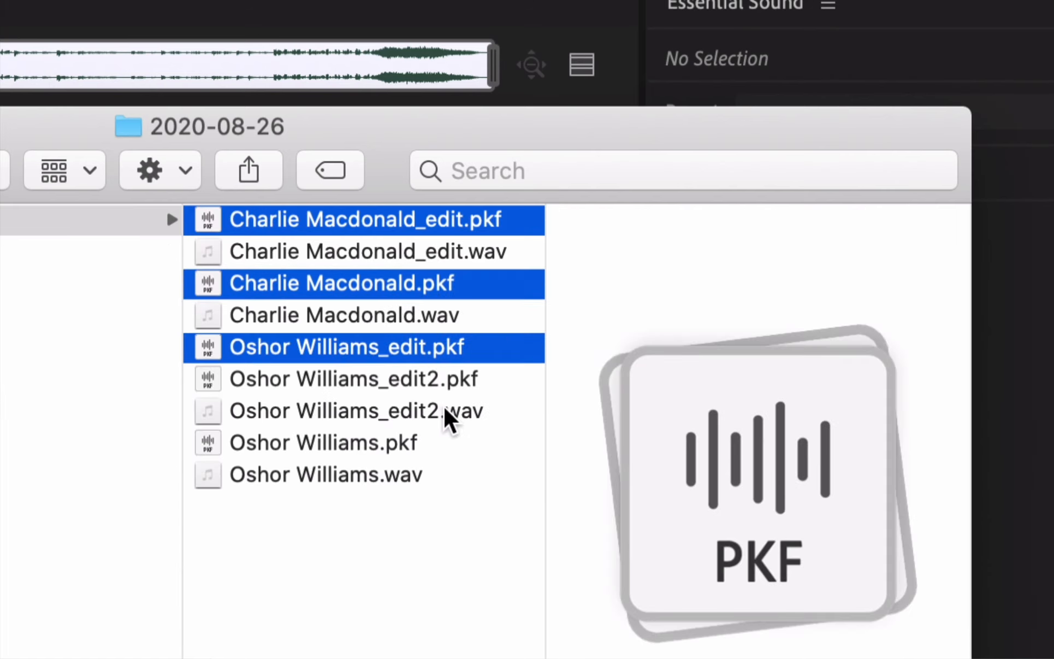
pyautogui.keyDown('super'); pyautogui.click(462, 382); pyautogui.keyUp('super')
pyautogui.keyDown('super'); pyautogui.click(404, 441); pyautogui.keyUp('super')
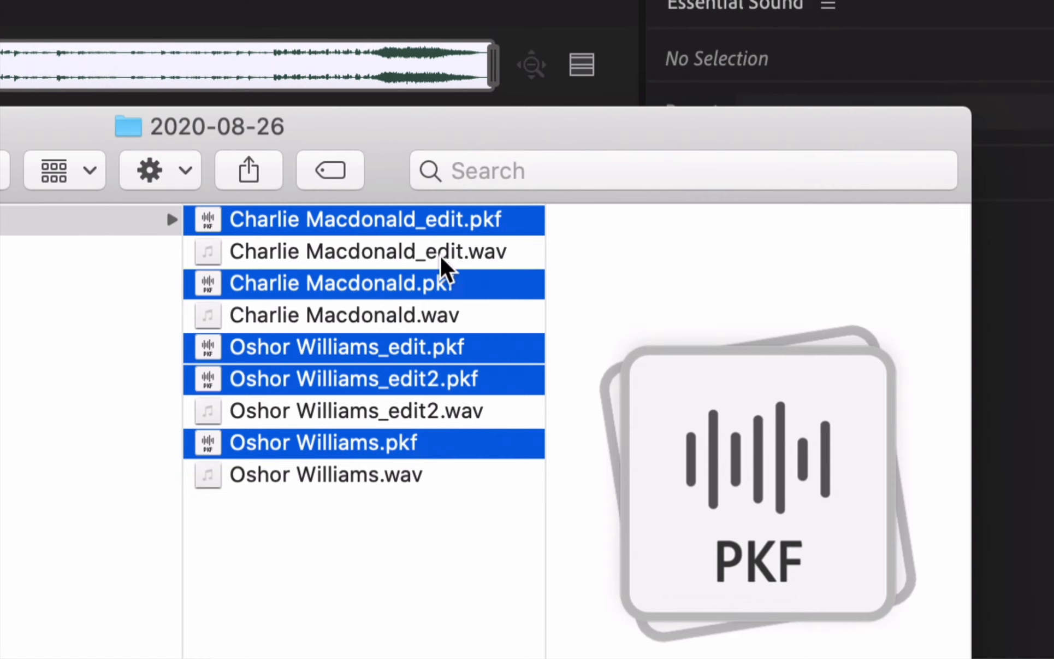
# Inspect the interview clips' PKF files individually, ending with the first clip's edited PKF.
pyautogui.click(434, 350)
pyautogui.click(434, 383)
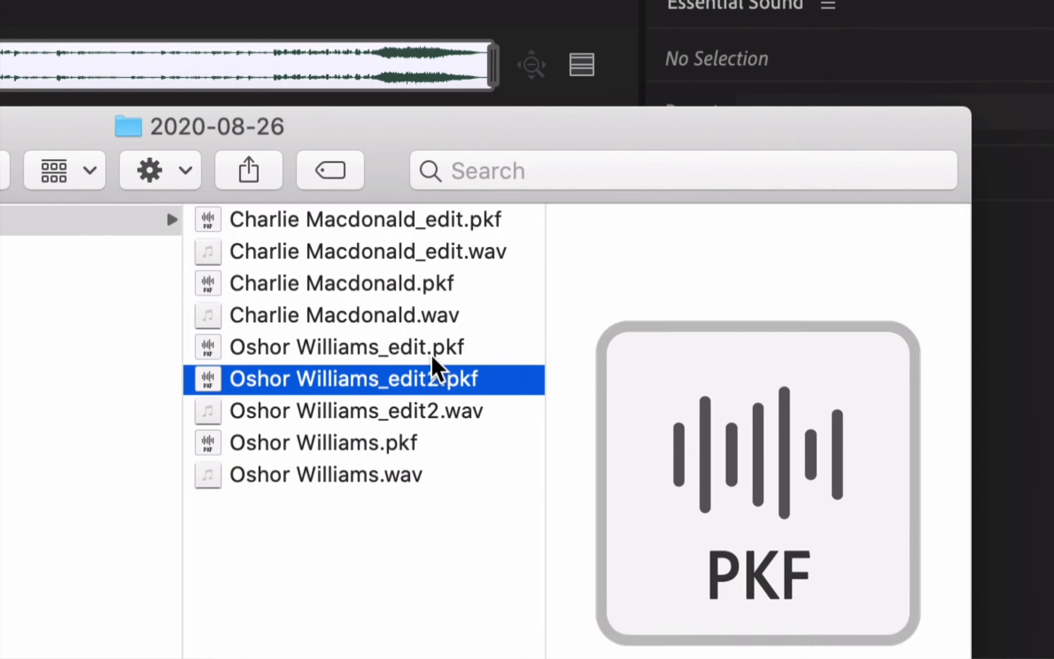
pyautogui.click(432, 350)
pyautogui.click(440, 284)
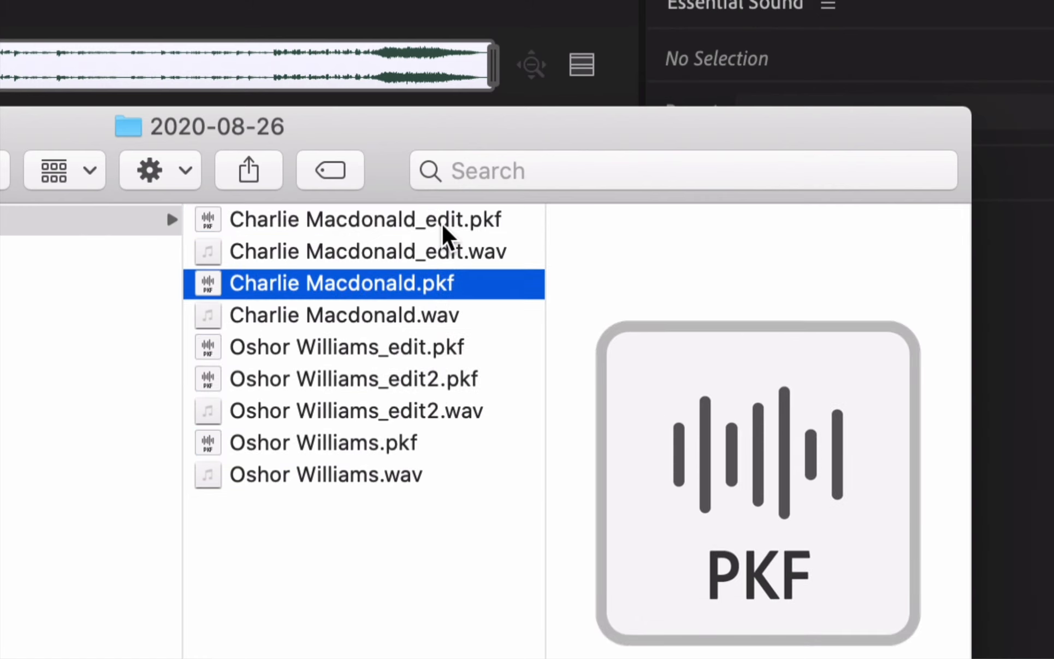
pyautogui.click(445, 232)
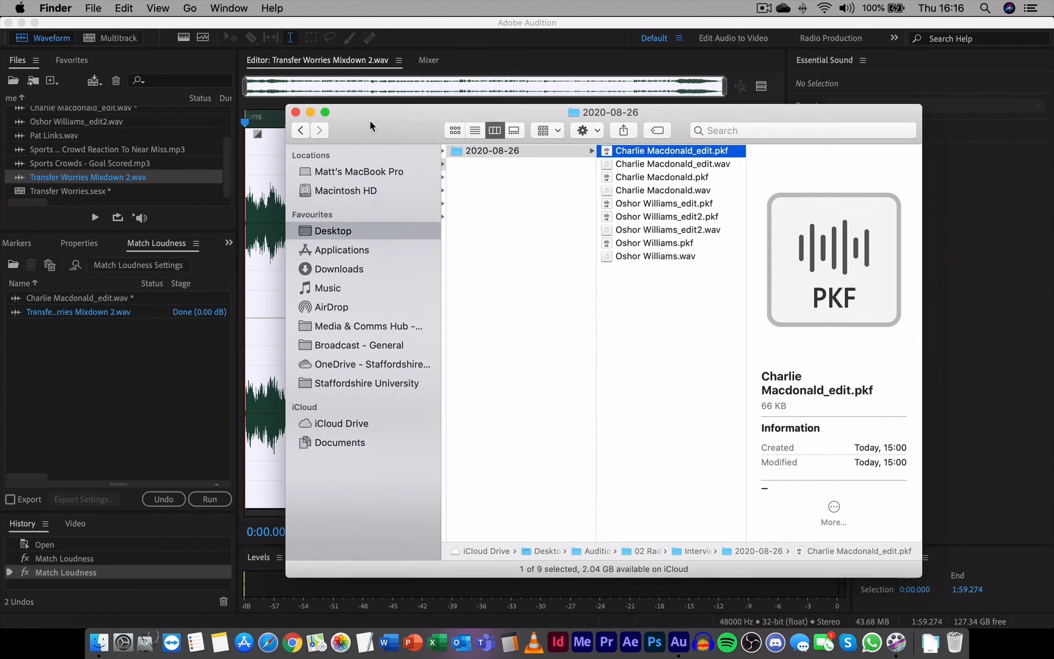
# Reposition the Finder window over the waveform and compare the first interview clip's edited WAV with its PKF.
pyautogui.moveTo(365, 112); pyautogui.dragTo(626, 257)
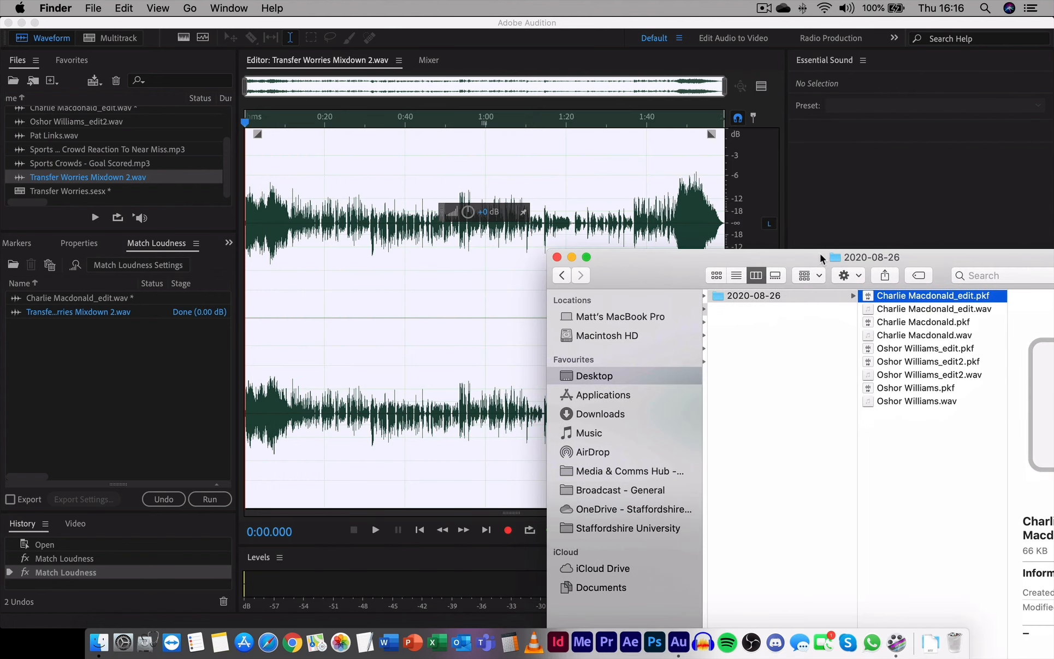
pyautogui.moveTo(824, 256); pyautogui.dragTo(538, 238)
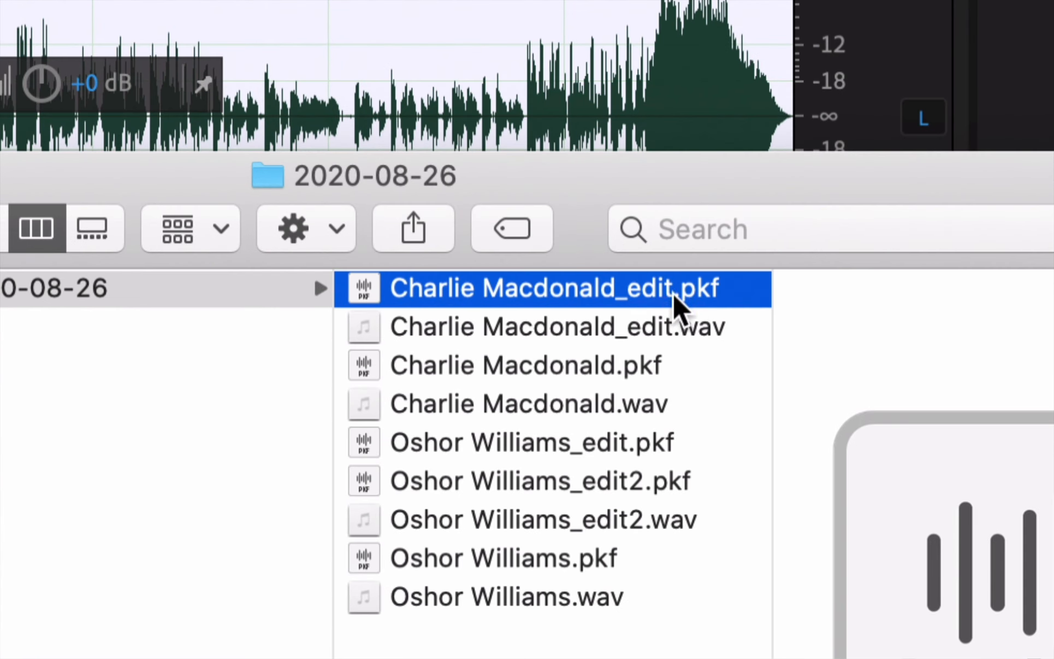
pyautogui.click(613, 334)
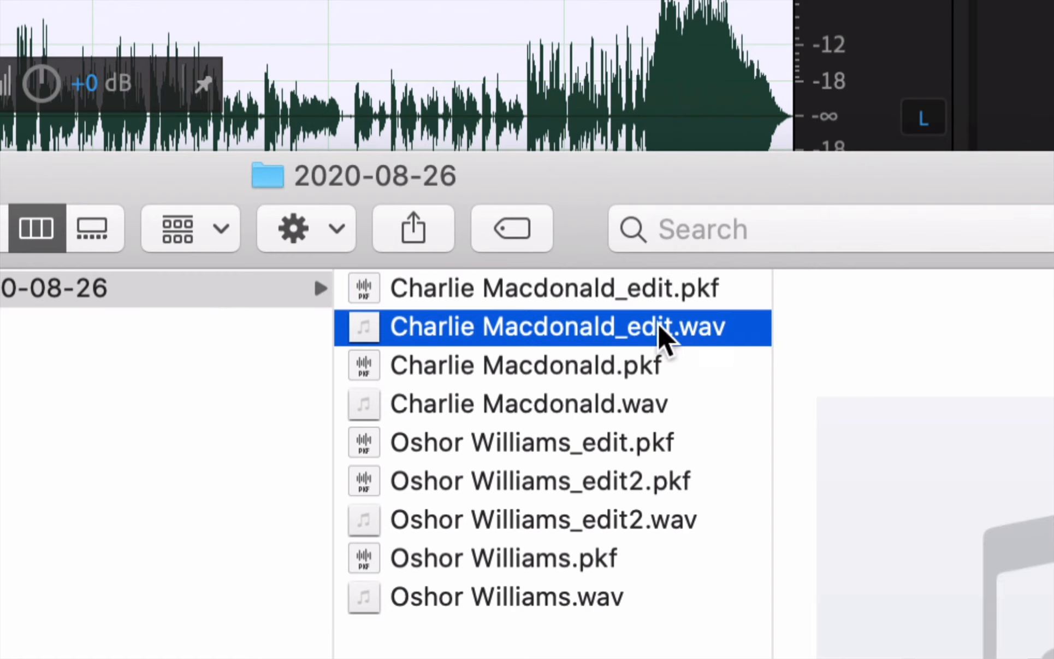
pyautogui.click(655, 287)
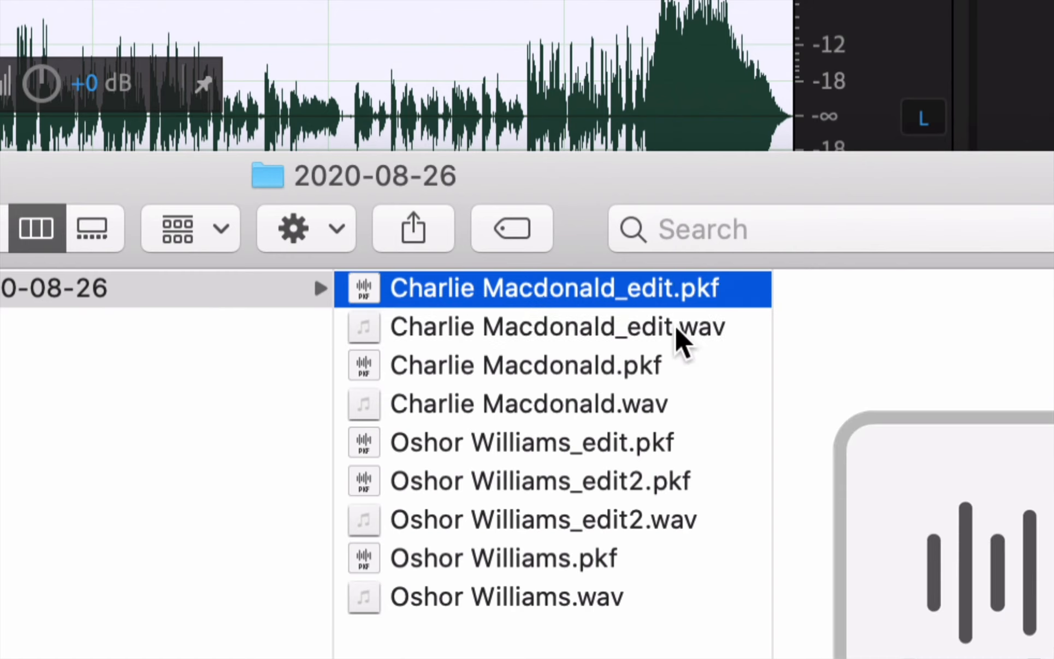
pyautogui.click(676, 328)
# Return to the Exports folder and compare the mixdown's WAV file with its PKF file.
pyautogui.hscroll(-5, 666, 327)
pyautogui.hscroll(-3, 672, 341)
pyautogui.click(575, 289)
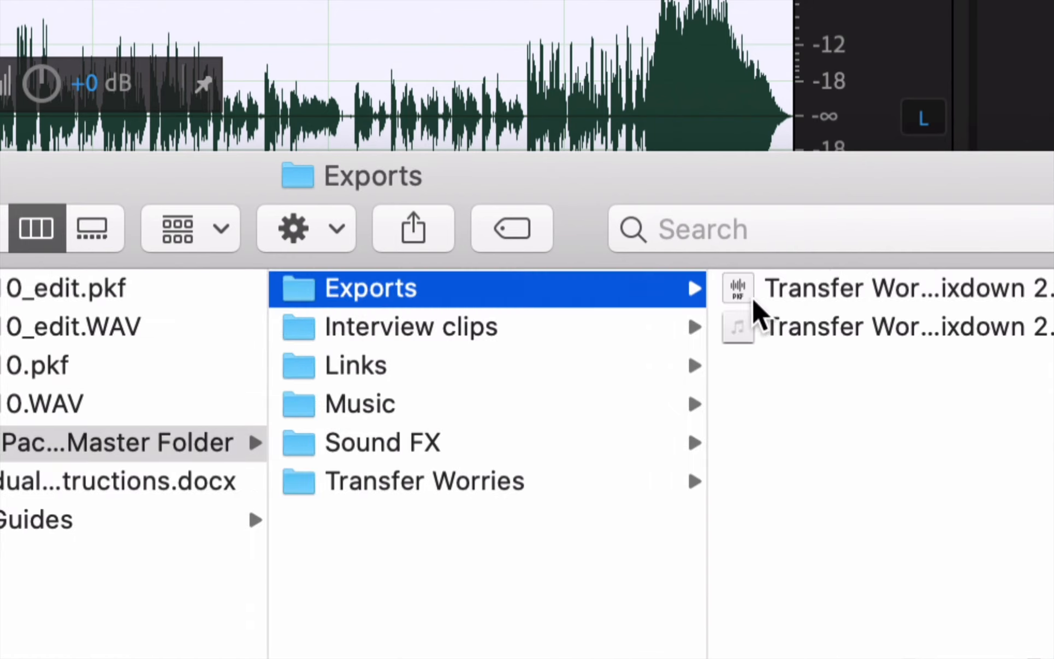
pyautogui.moveTo(764, 181); pyautogui.dragTo(363, 181)
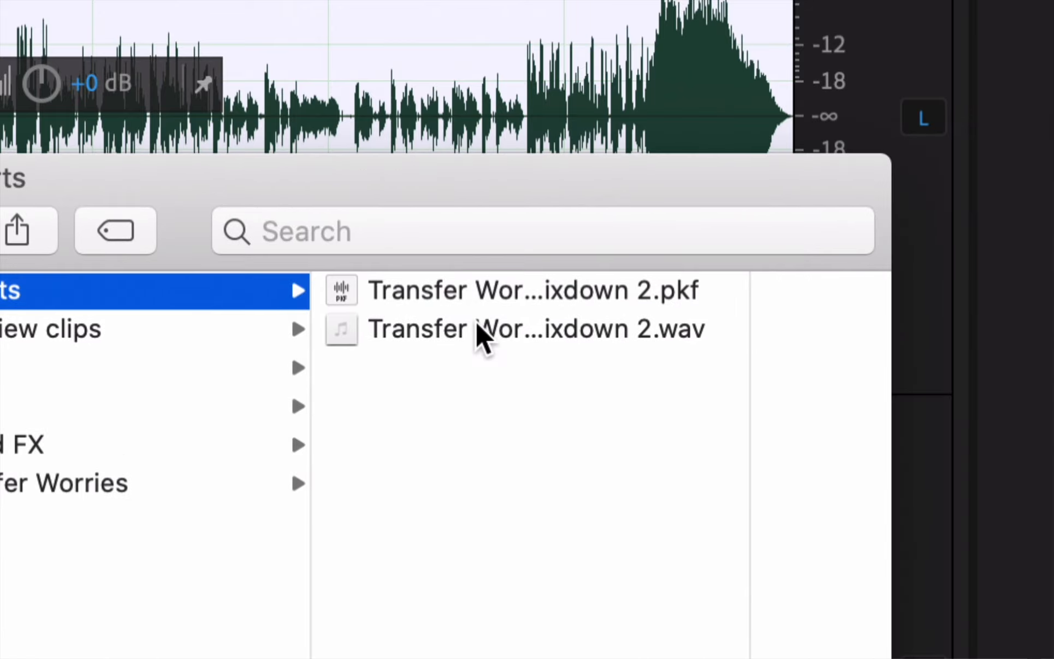
pyautogui.click(477, 330)
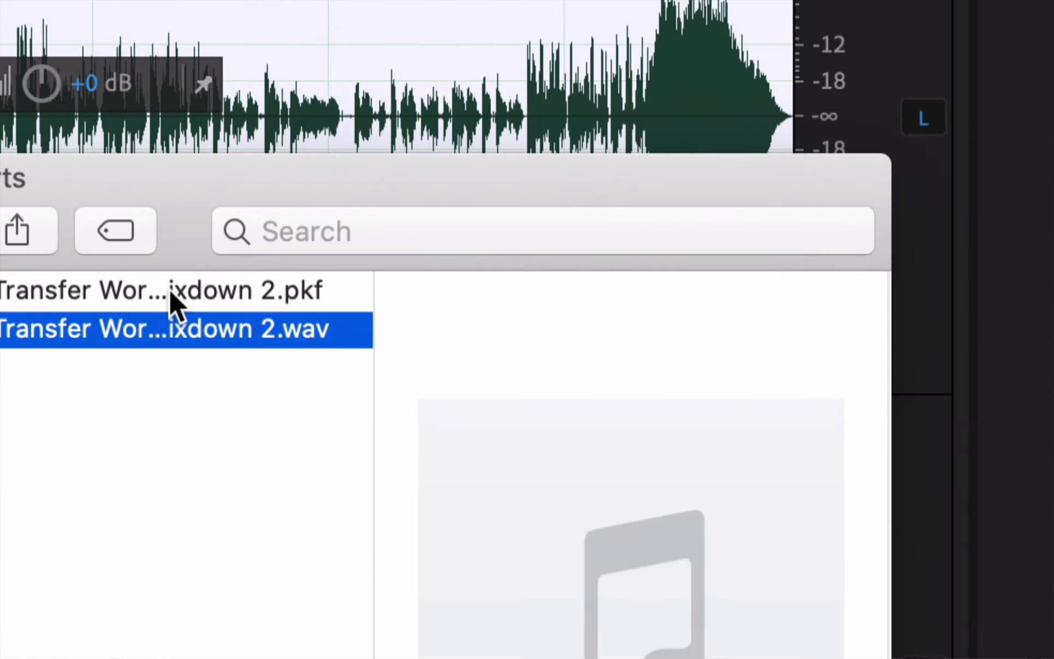
pyautogui.click(169, 290)
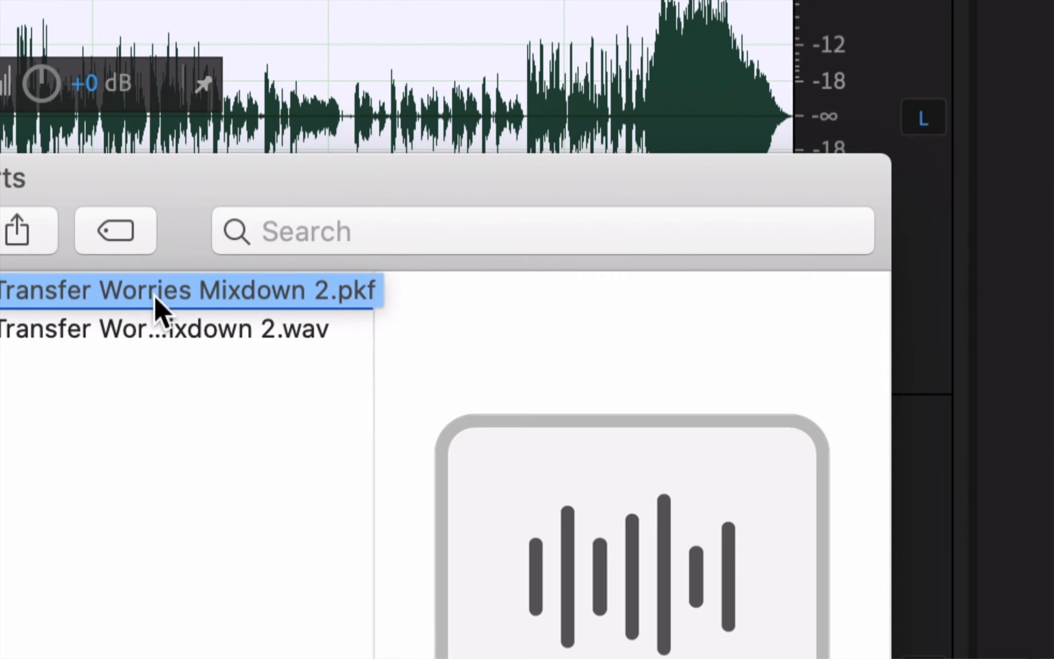
pyautogui.click(201, 326)
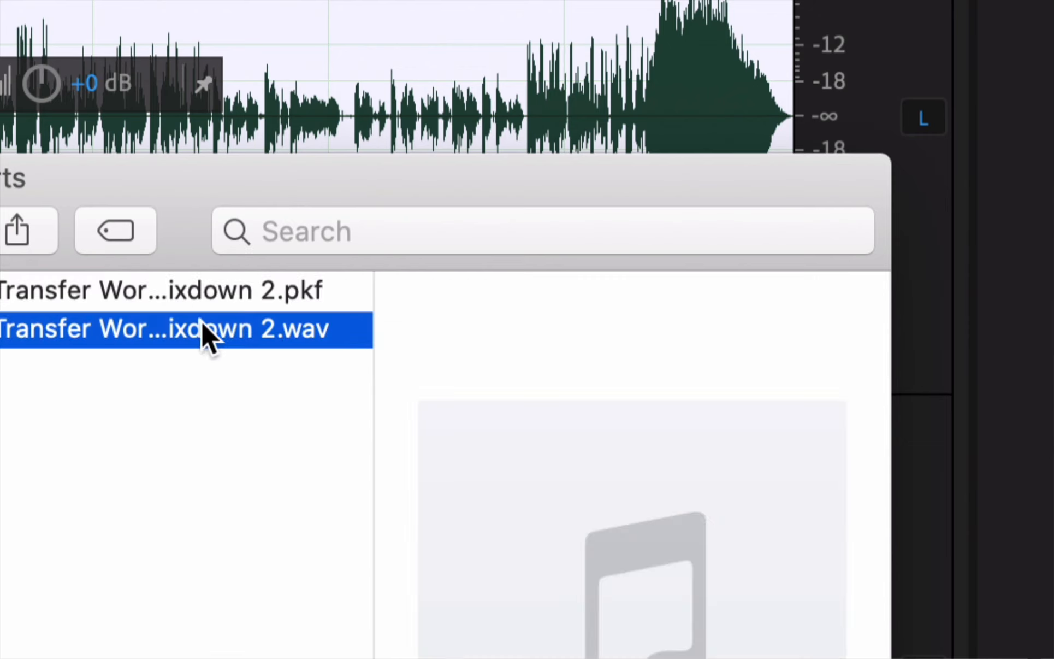
pyautogui.hscroll(-10, 203, 320)
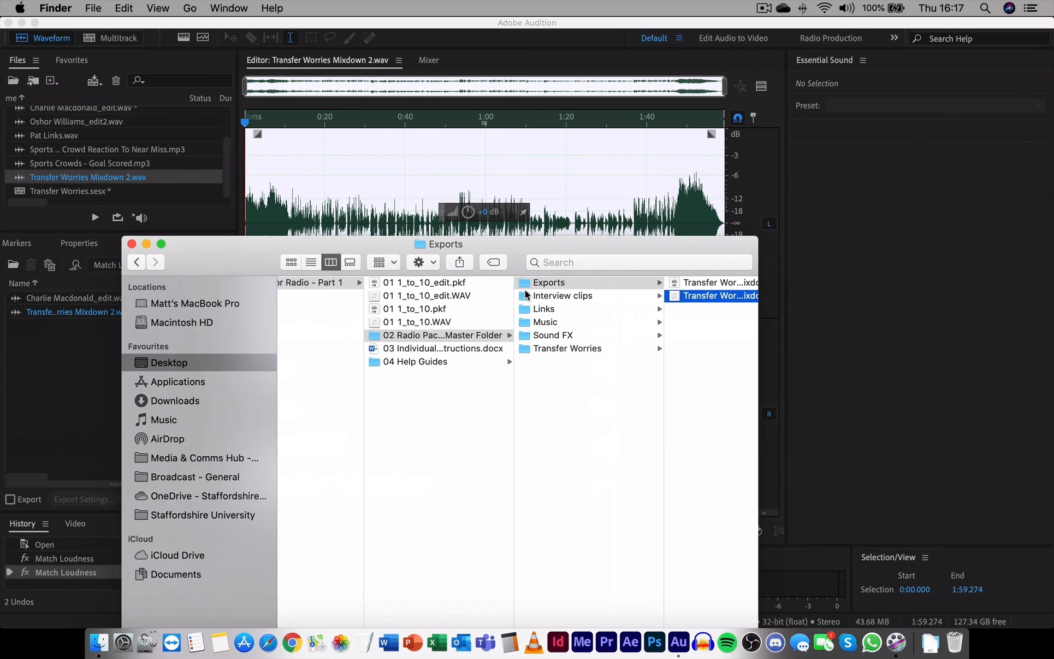
# Quit Audition, saving the edited interview WAV and Transfer Worries.sesx without copying outside media files to the session folder.
pyautogui.click(291, 181)
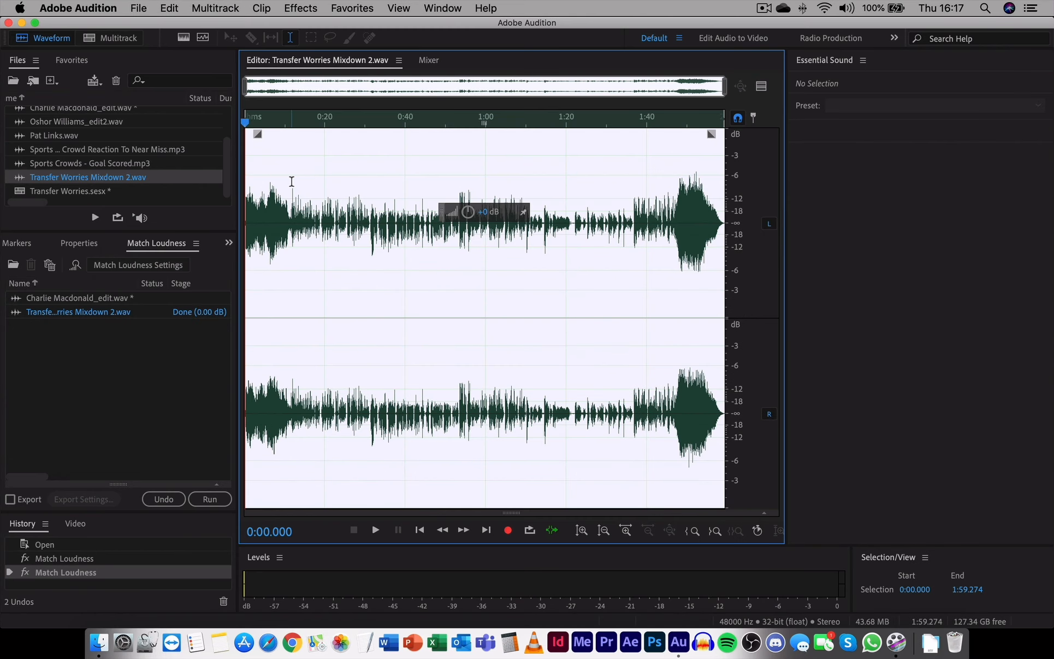
pyautogui.click(96, 10)
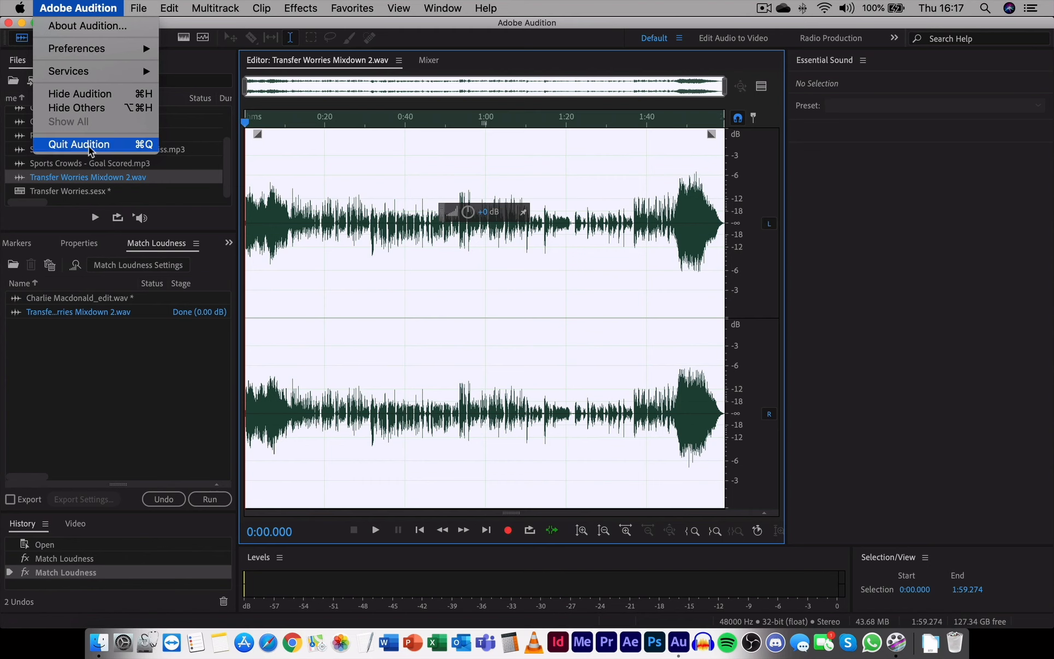
pyautogui.click(91, 145)
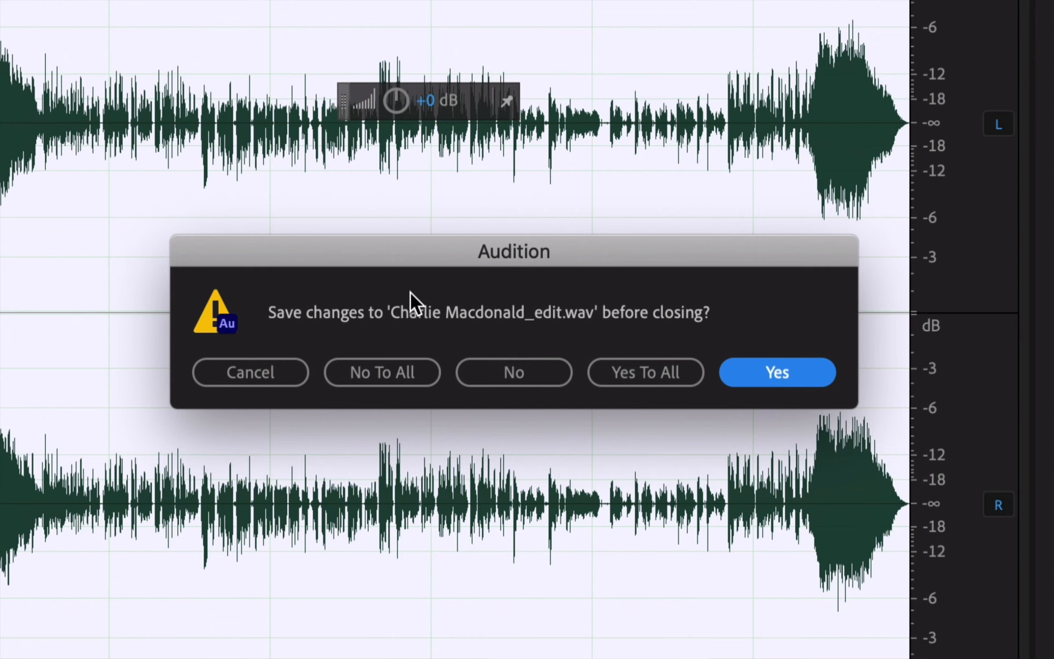
pyautogui.click(779, 376)
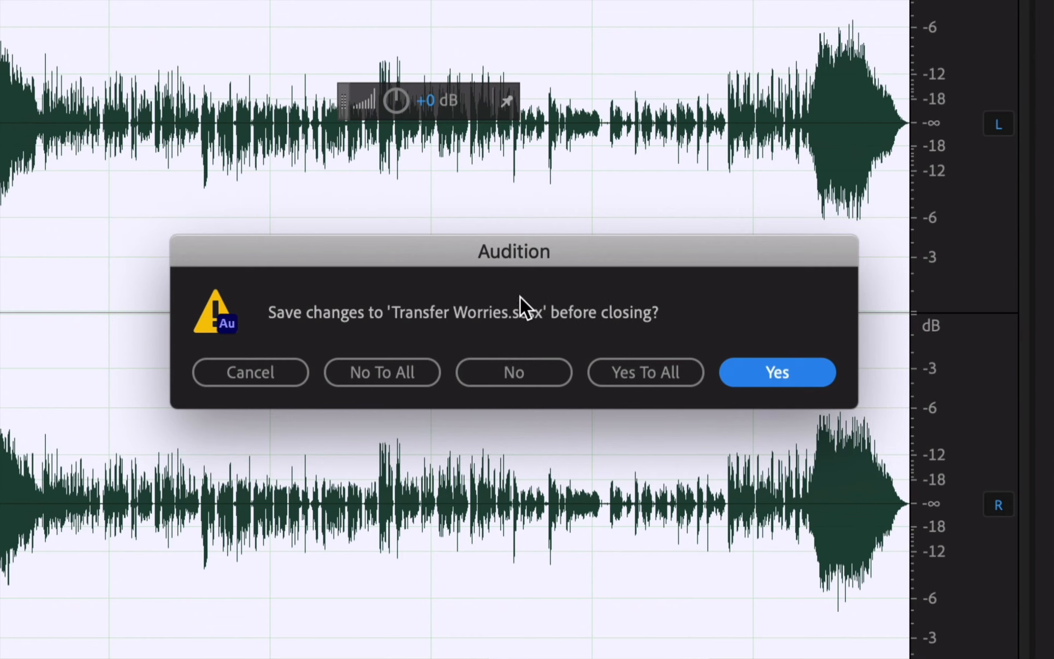
pyautogui.click(777, 372)
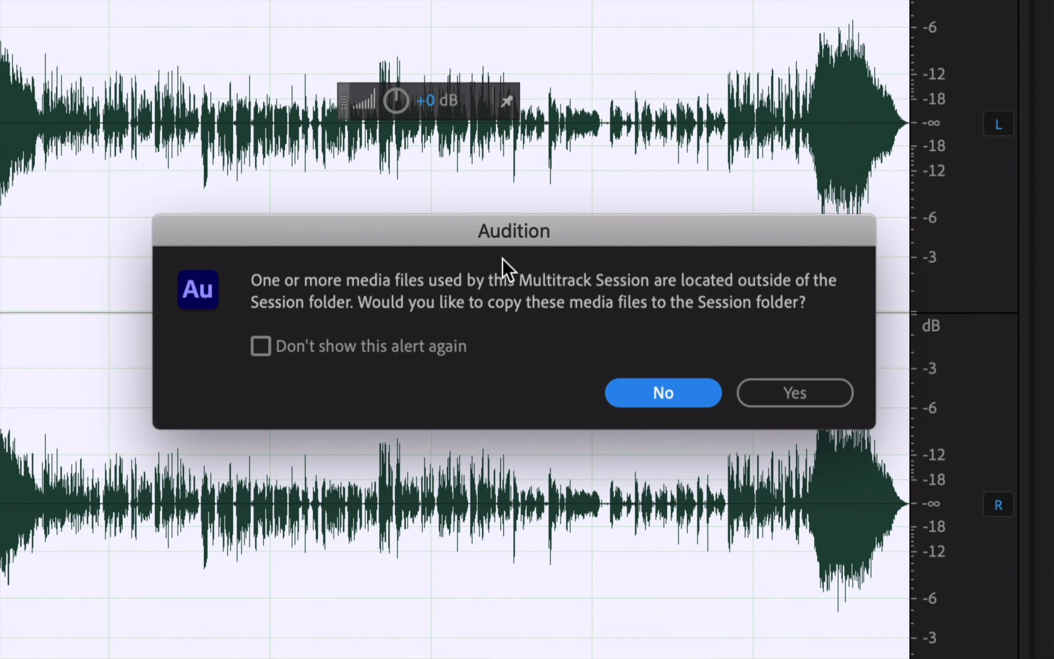
pyautogui.click(676, 395)
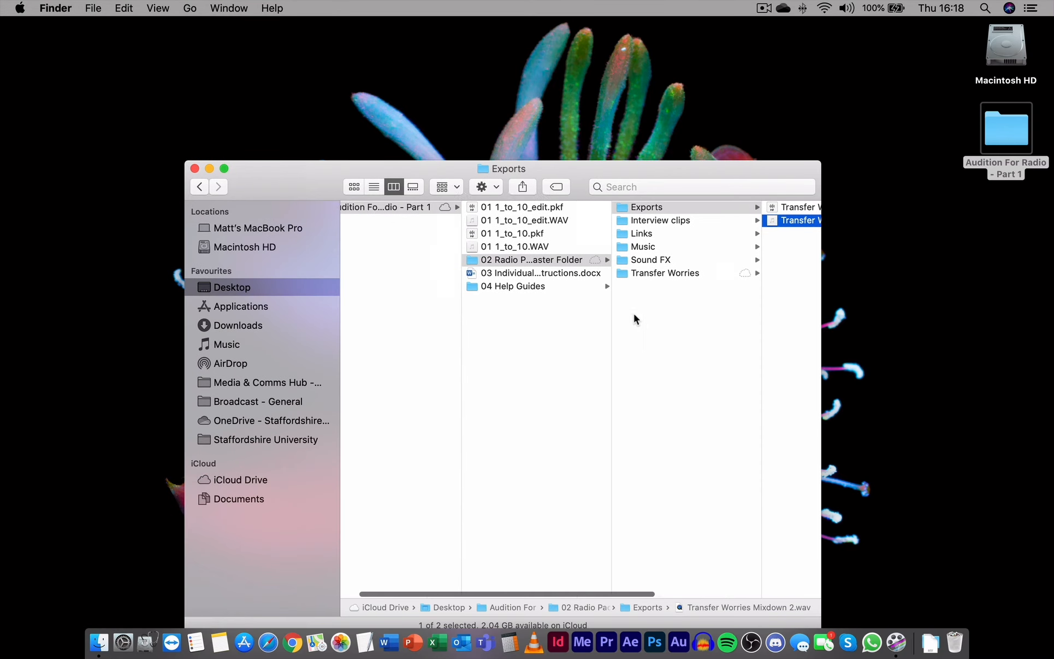
# Reopen the session from Transfer Worries.sesx in the Transfer Worries folder of the 02 Radio Package Master Folder.
pyautogui.hscroll(-3, 634, 319)
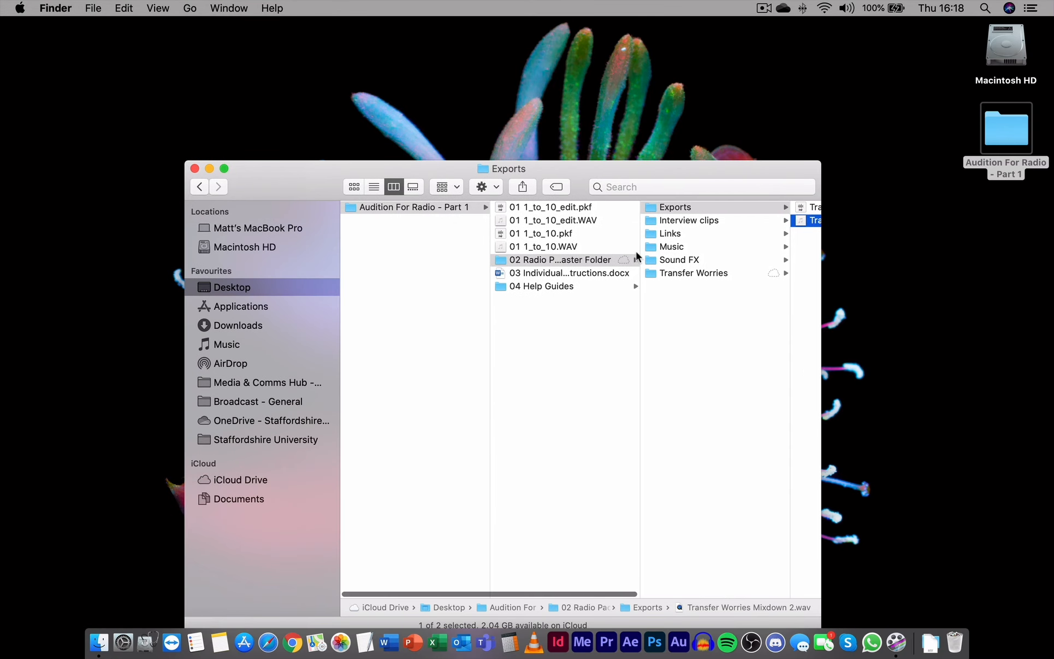
pyautogui.moveTo(657, 165); pyautogui.dragTo(508, 163)
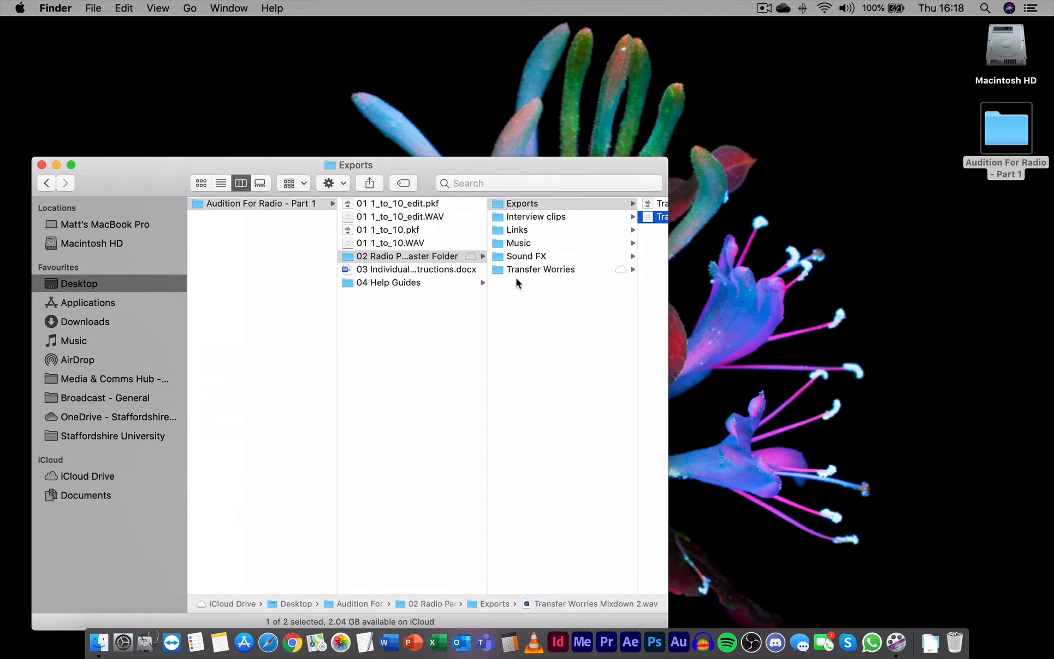
pyautogui.click(530, 269)
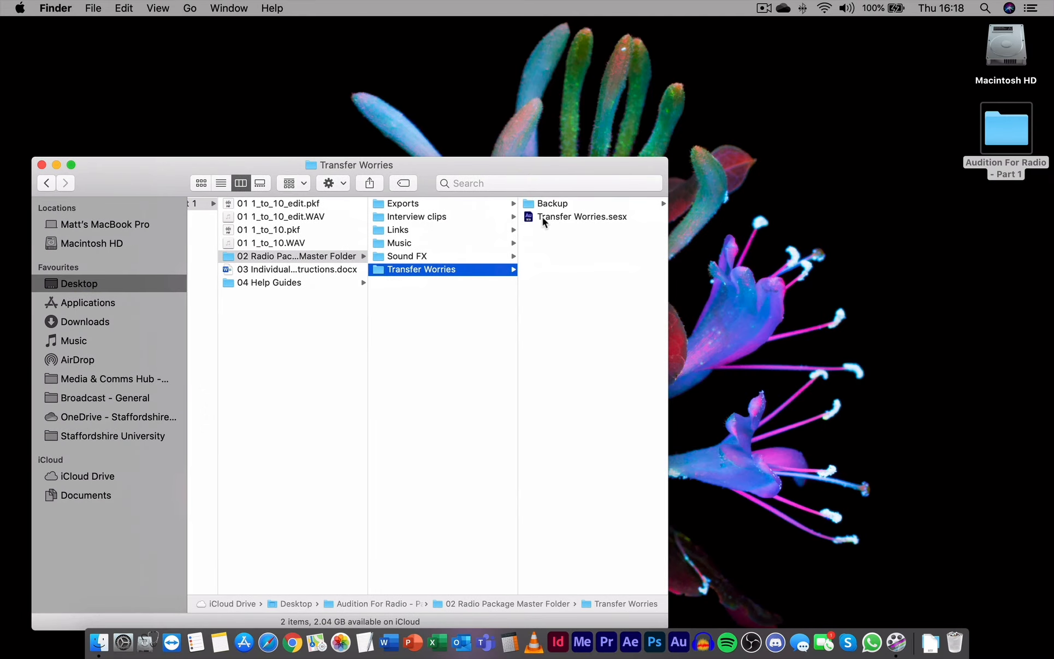
pyautogui.click(572, 216)
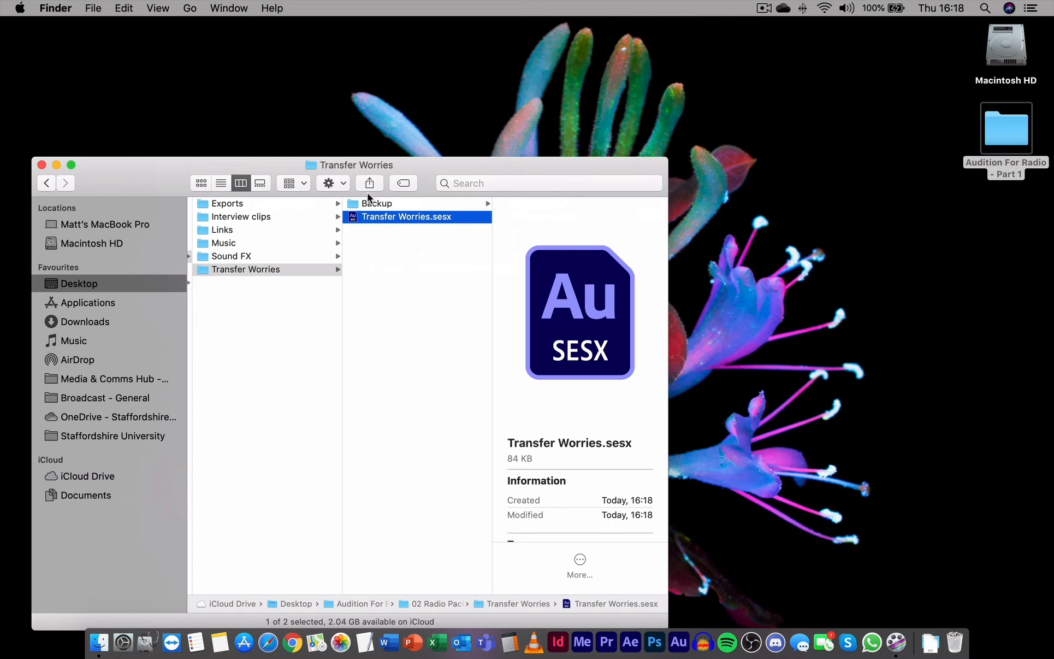
pyautogui.hscroll(-5, 385, 257)
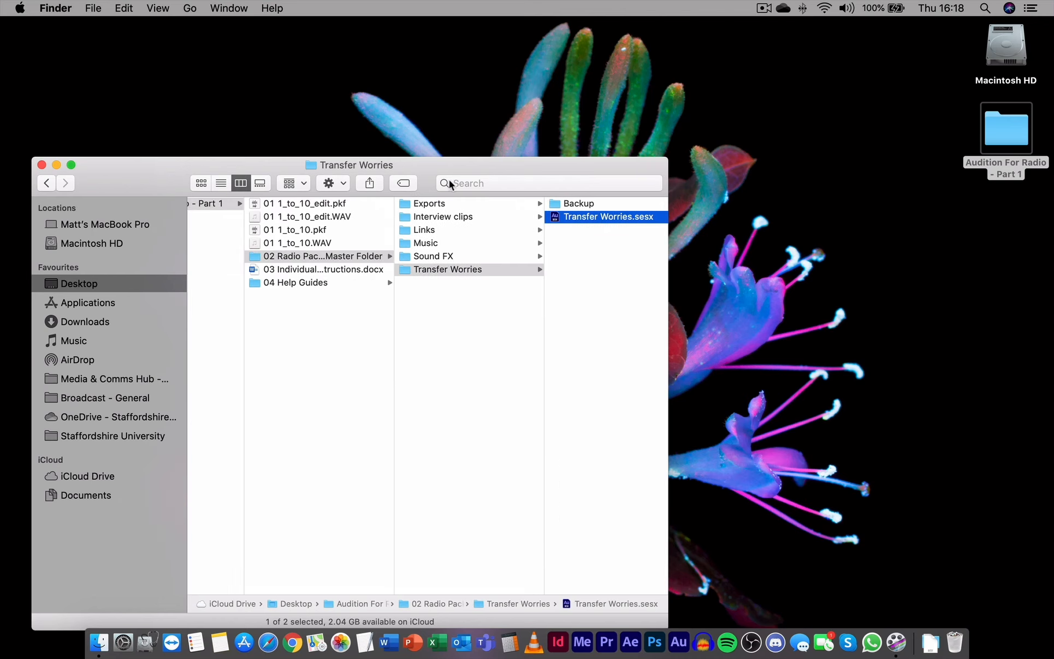
pyautogui.doubleClick(593, 219)
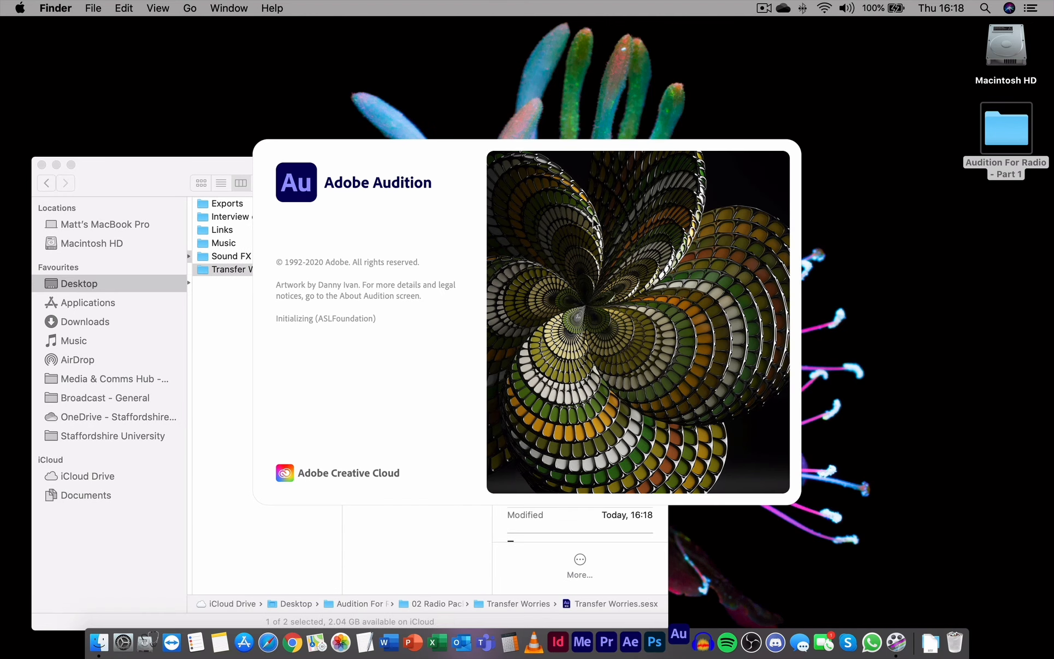